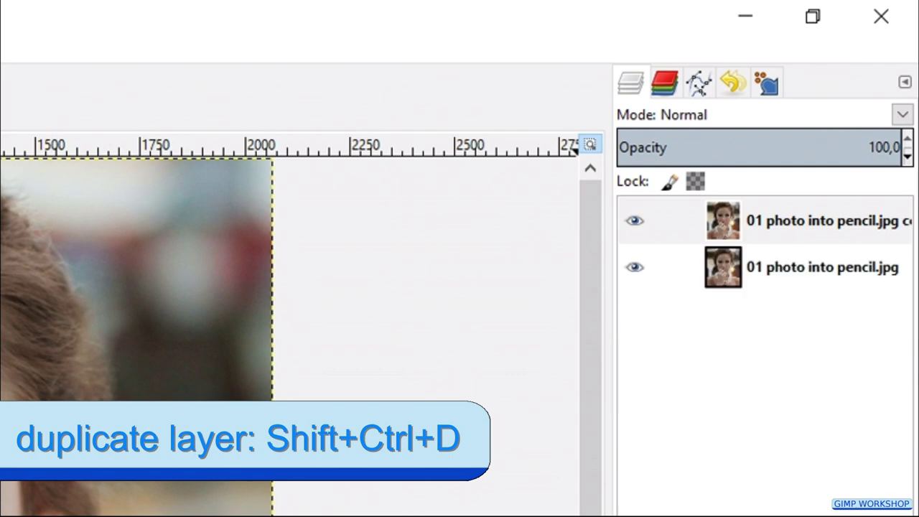
- Duplicate the topmost photo layer once more and set the new copy's blend mode to Dodge
{"action": "key", "text": "ctrl+shift+d"}
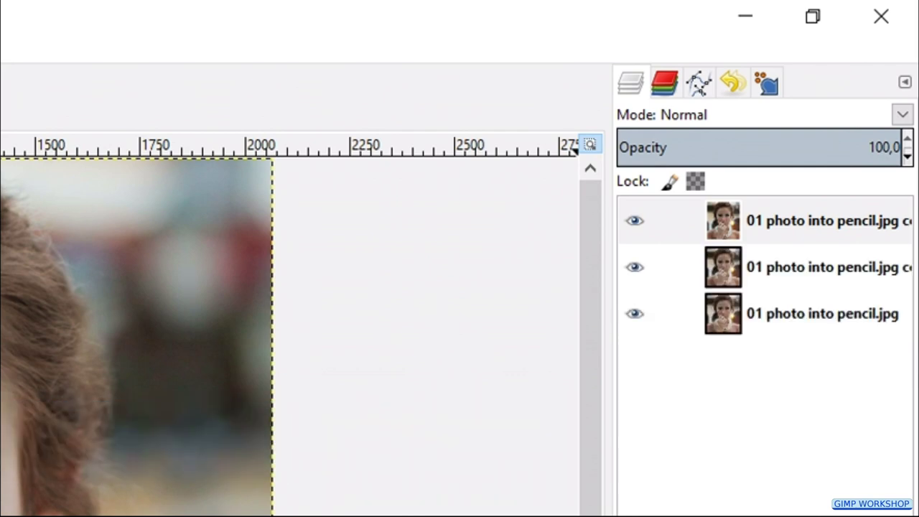
{"action": "left_click", "coordinate": [711, 126]}
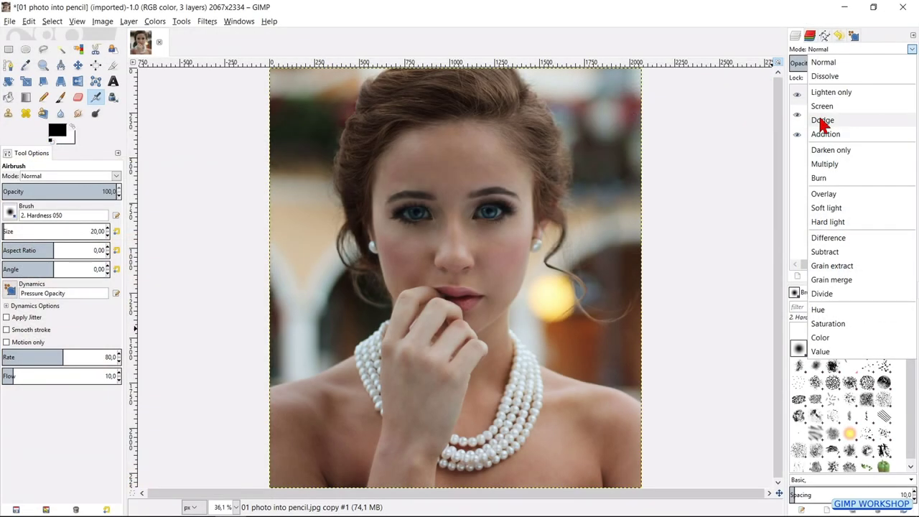
{"action": "left_click", "coordinate": [689, 279]}
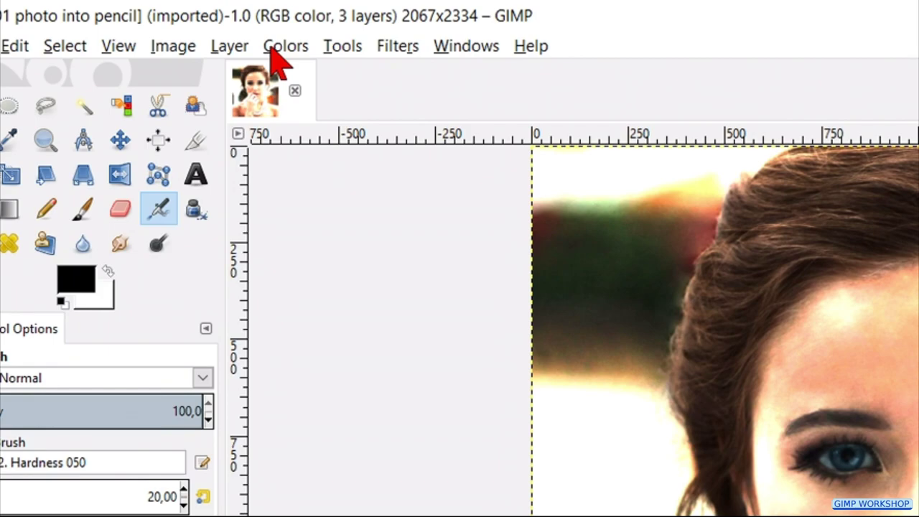
- Invert the colors of the top photo copy
{"action": "left_click", "coordinate": [282, 47]}
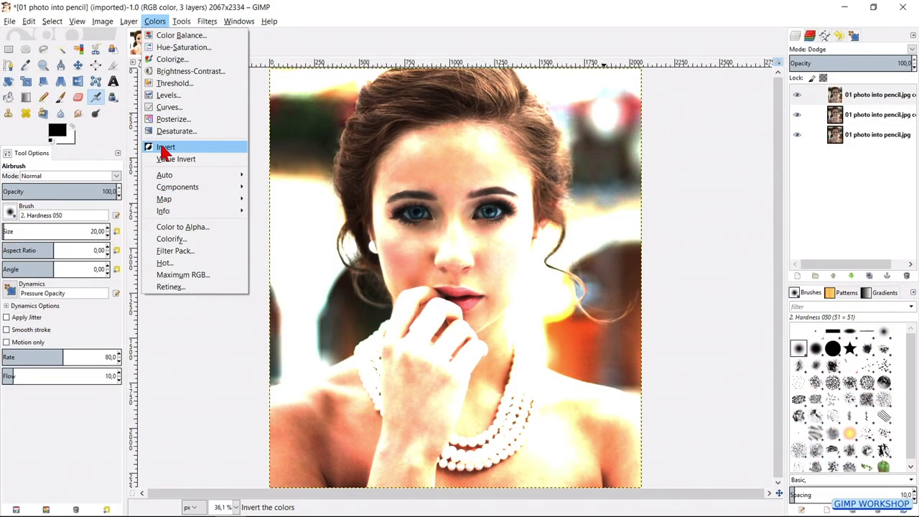
{"action": "left_click", "coordinate": [165, 147]}
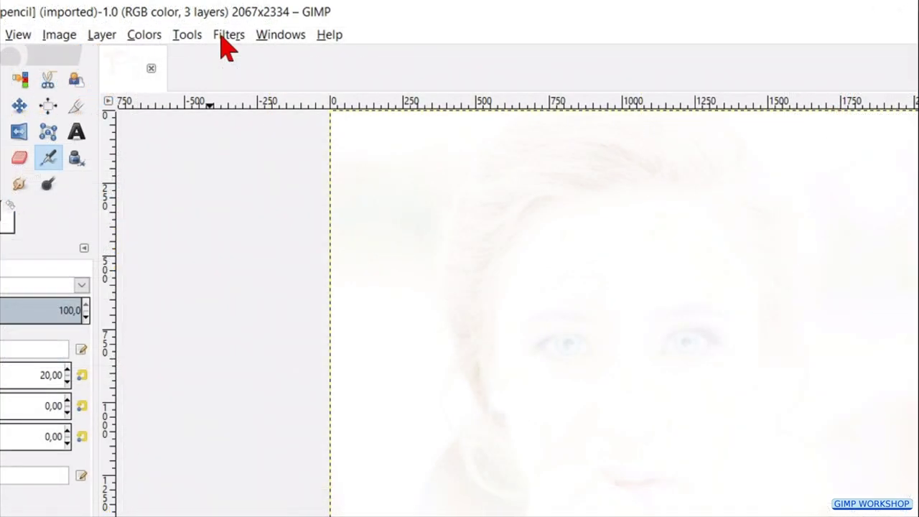
- Apply the Value Propagate distortion to the top layer in More black (smaller value) mode, enlarging the preview to check the face
{"action": "left_click", "coordinate": [227, 41]}
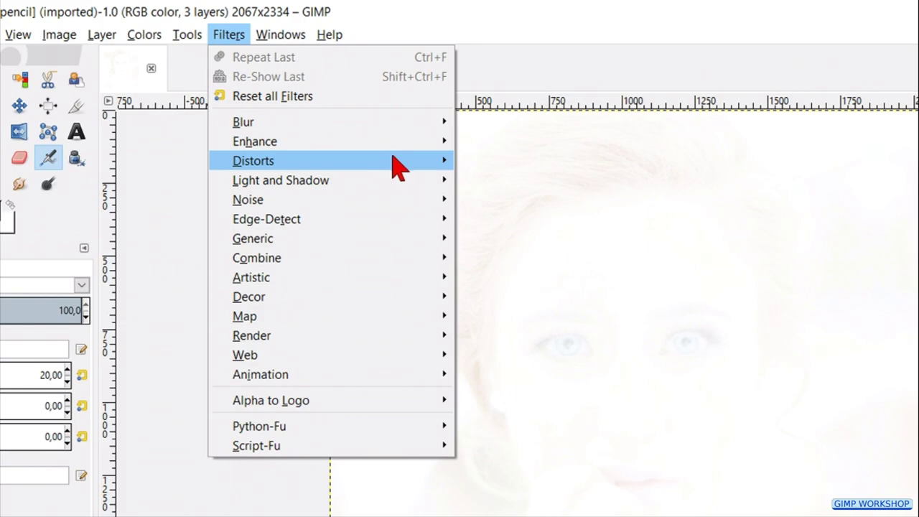
{"action": "mouse_move", "coordinate": [400, 167]}
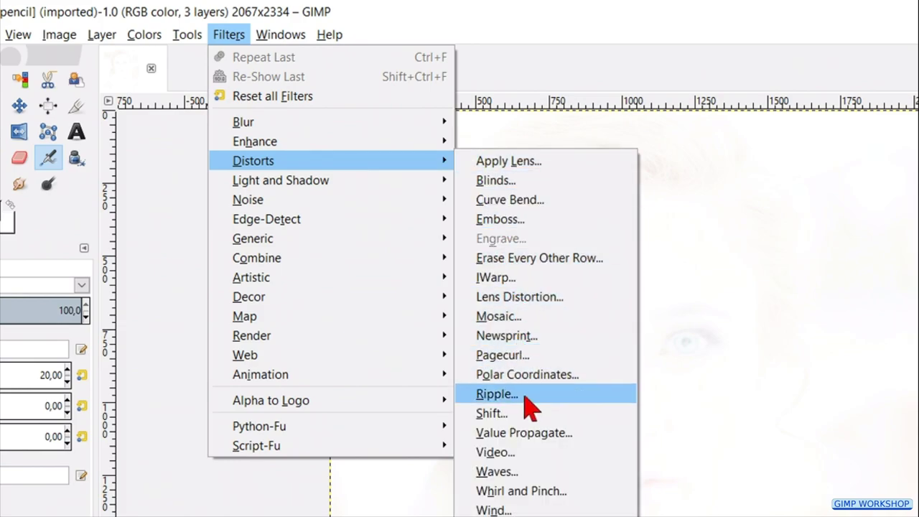
{"action": "left_click", "coordinate": [529, 433]}
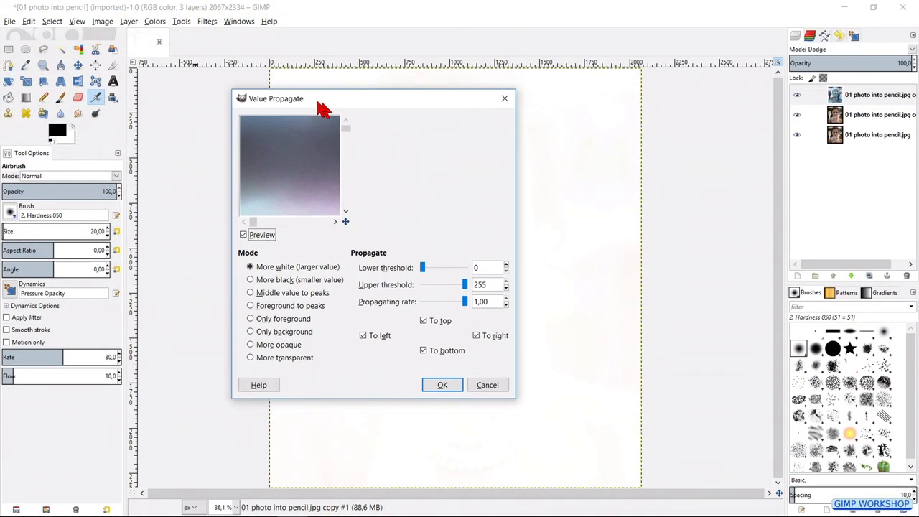
{"action": "left_click_drag", "start_coordinate": [321, 108], "coordinate": [243, 30]}
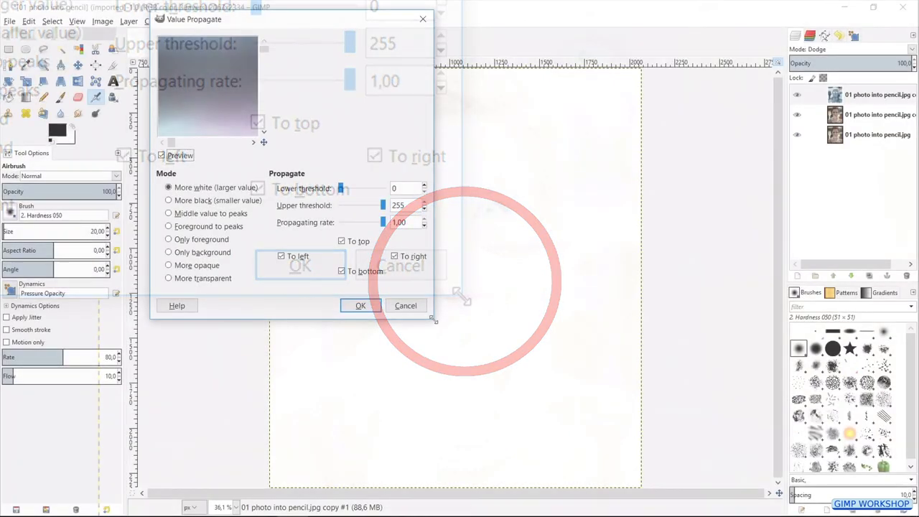
{"action": "left_click_drag", "start_coordinate": [460, 295], "coordinate": [649, 499]}
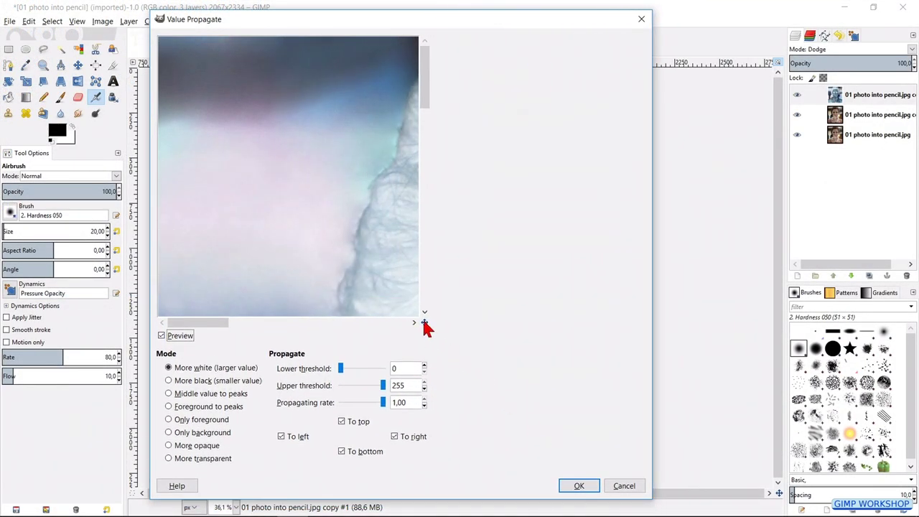
{"action": "left_click_drag", "start_coordinate": [424, 324], "coordinate": [443, 341]}
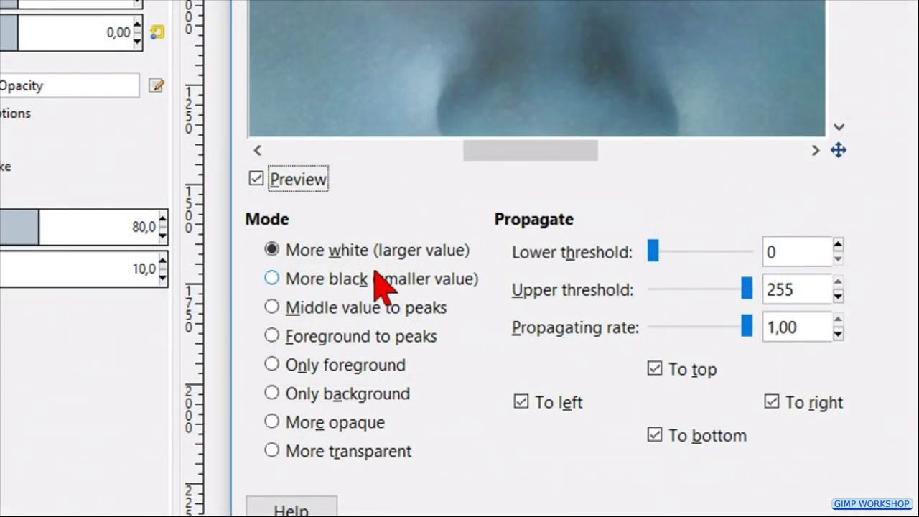
{"action": "left_click", "coordinate": [374, 274]}
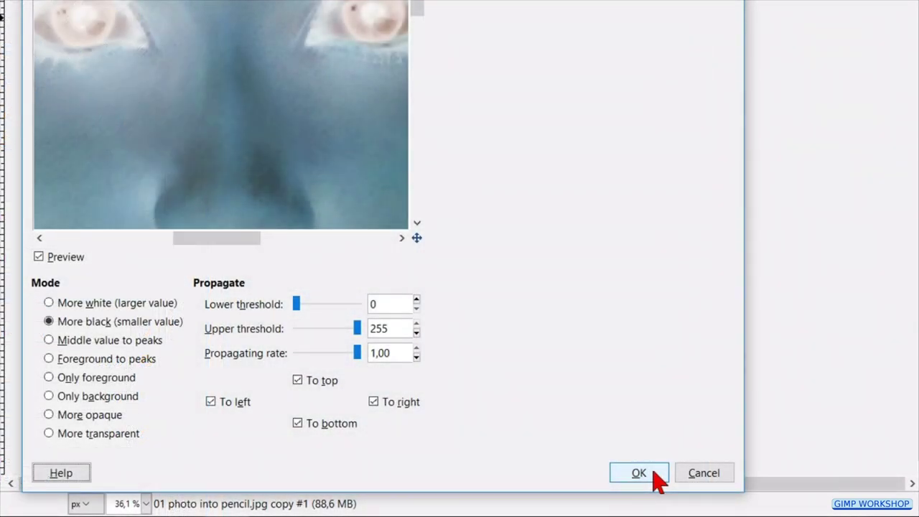
{"action": "left_click", "coordinate": [654, 472]}
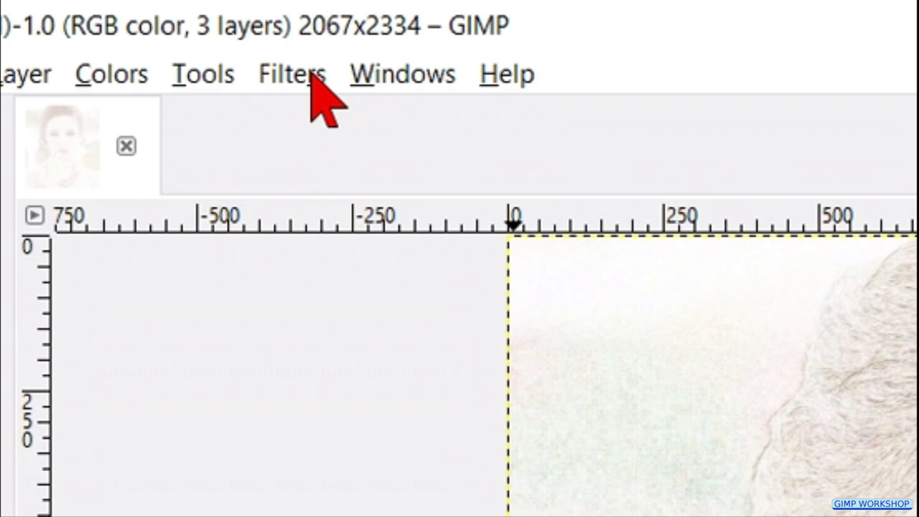
- Repeat the Value Propagate filter two more times on the top layer with the same settings
{"action": "left_click", "coordinate": [312, 75]}
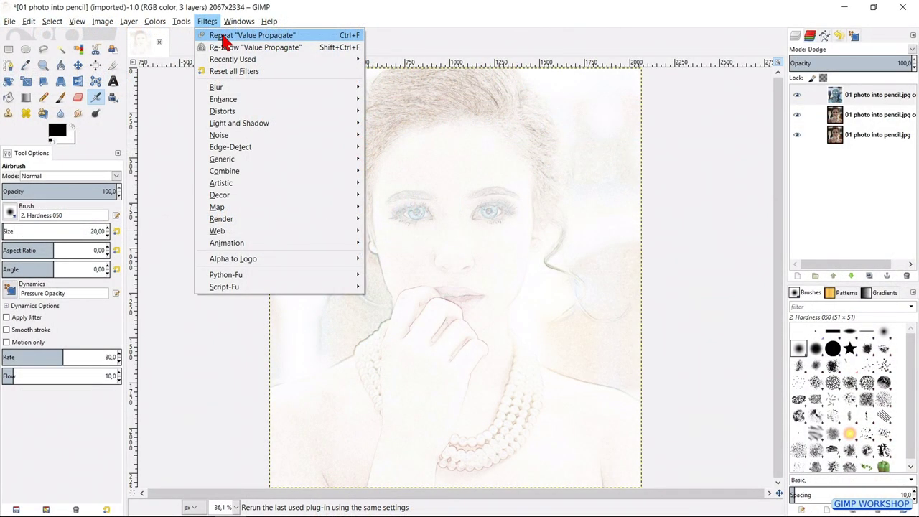
{"action": "left_click", "coordinate": [251, 35]}
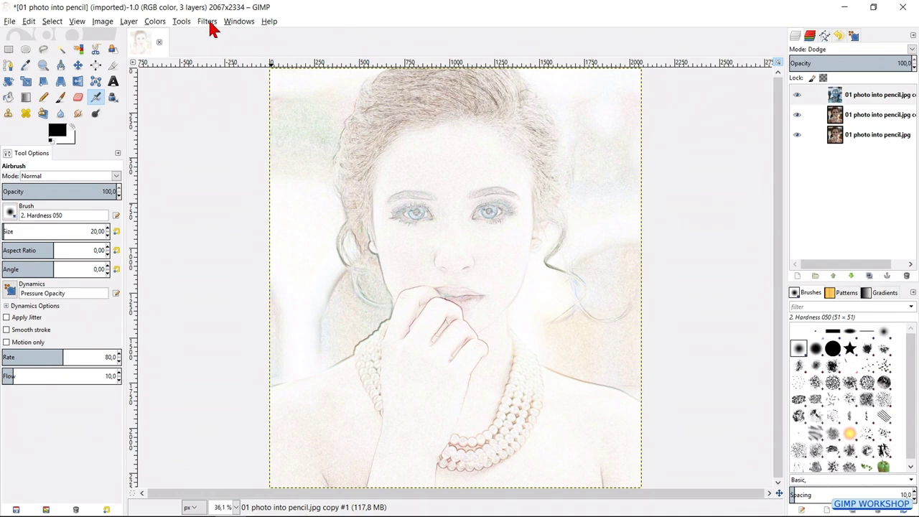
{"action": "left_click", "coordinate": [207, 22]}
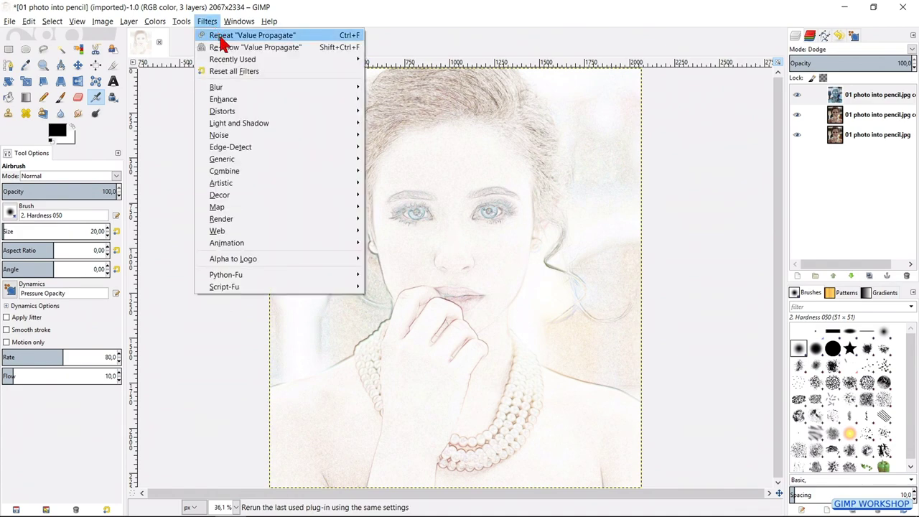
{"action": "left_click", "coordinate": [251, 35]}
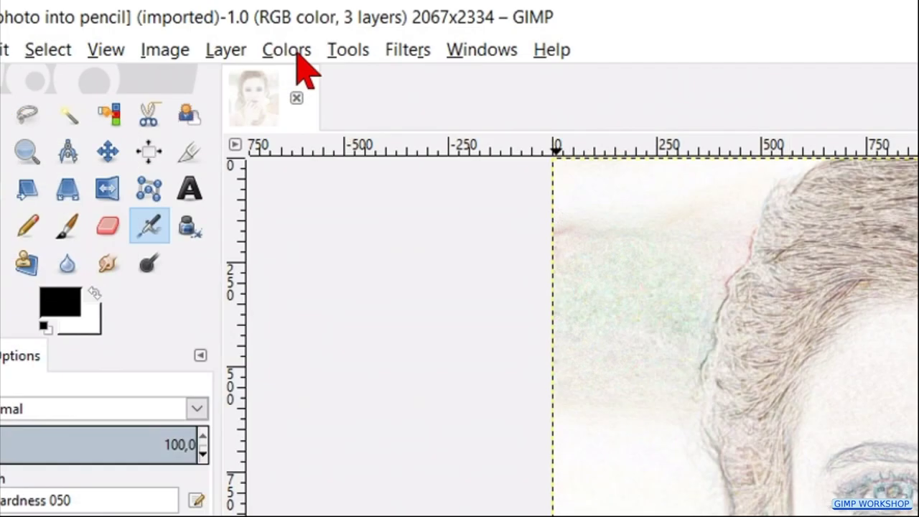
- Desaturate the top layer using the Lightness shade of gray
{"action": "left_click", "coordinate": [157, 21]}
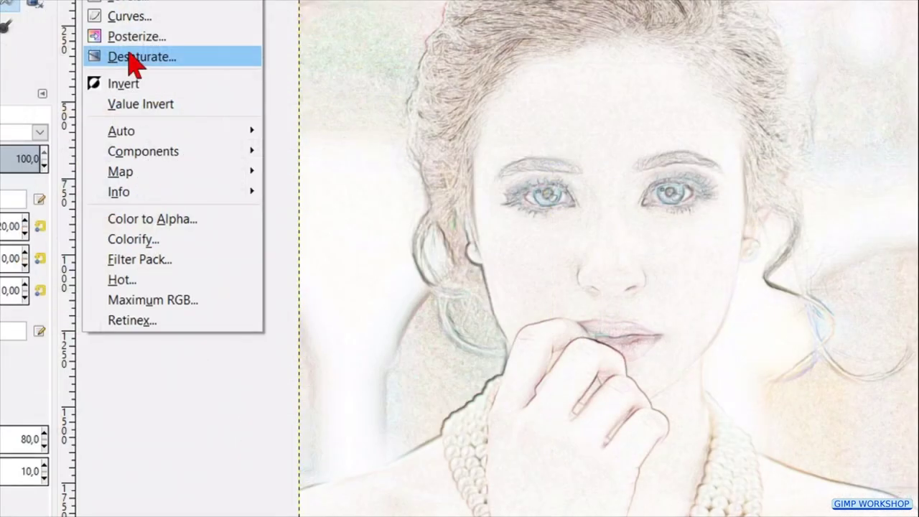
{"action": "left_click", "coordinate": [324, 307]}
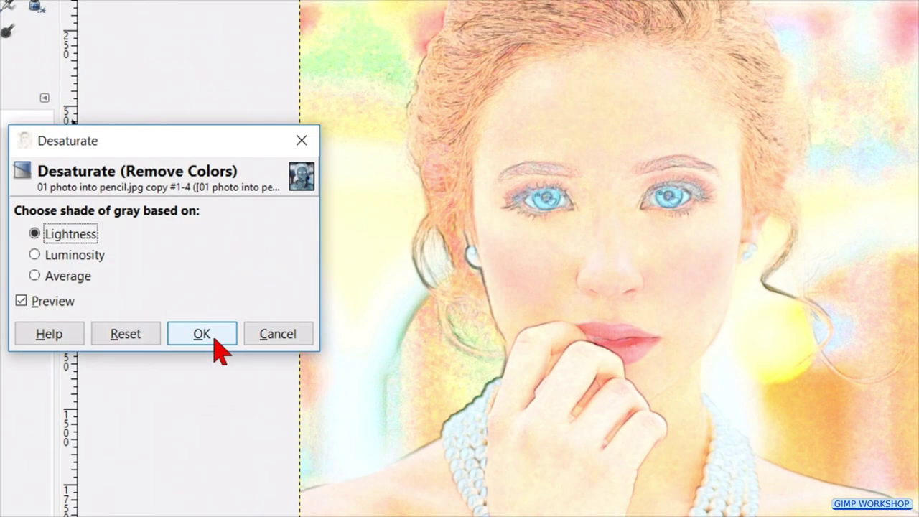
{"action": "left_click", "coordinate": [201, 335]}
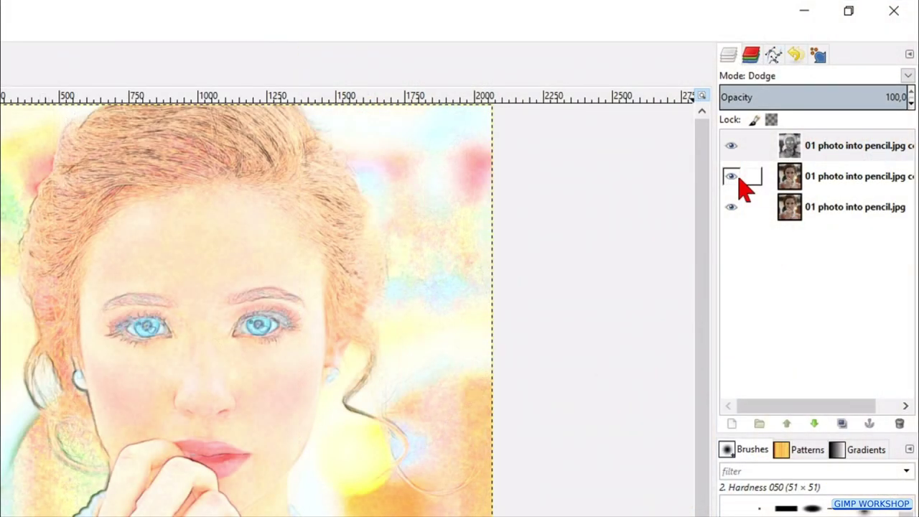
- Hide and show the two lower layers again to compare which one supplies the remaining color
{"action": "left_click", "coordinate": [732, 176]}
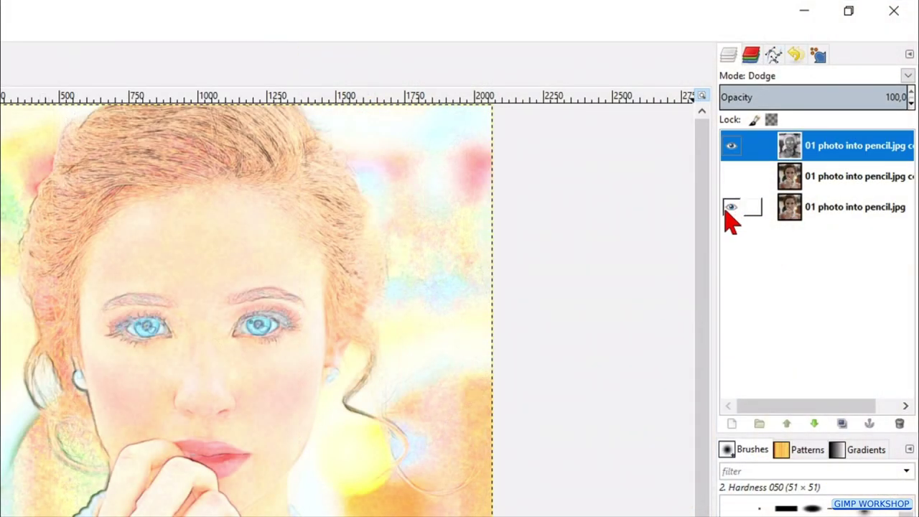
{"action": "left_click", "coordinate": [730, 207]}
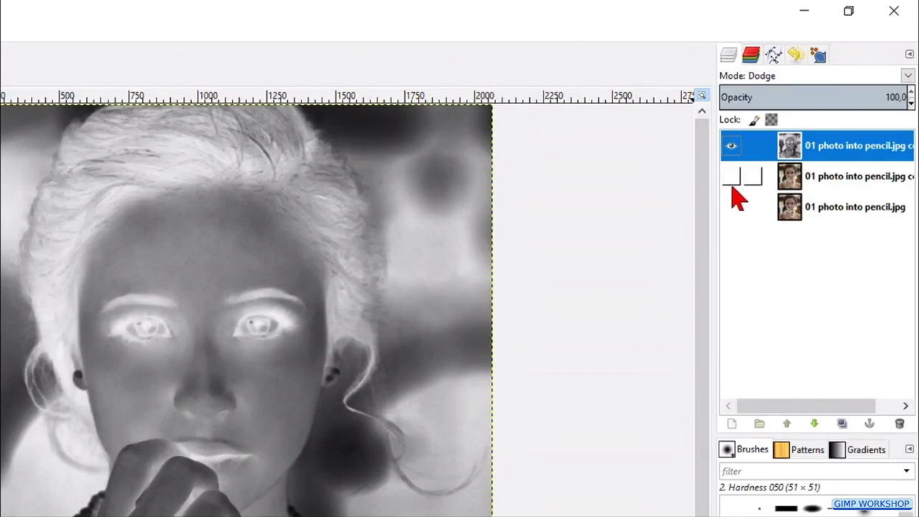
{"action": "left_click", "coordinate": [732, 180]}
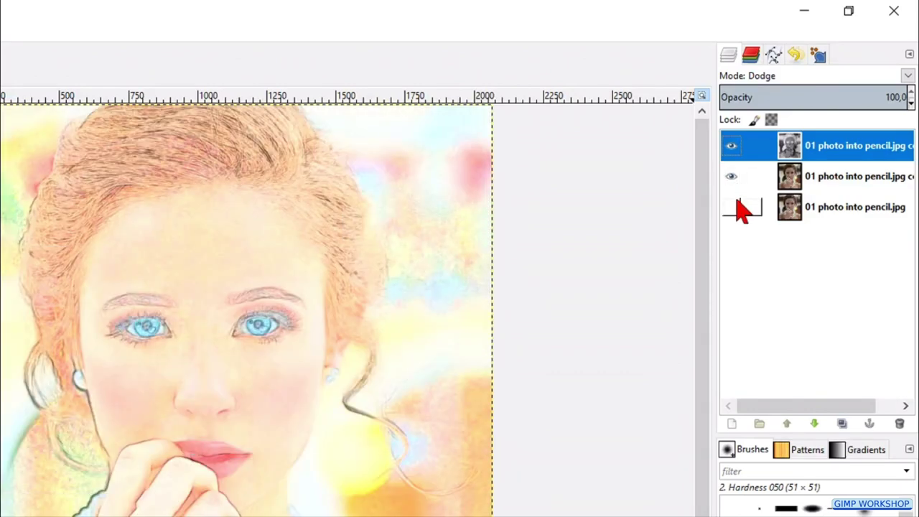
{"action": "left_click", "coordinate": [731, 208]}
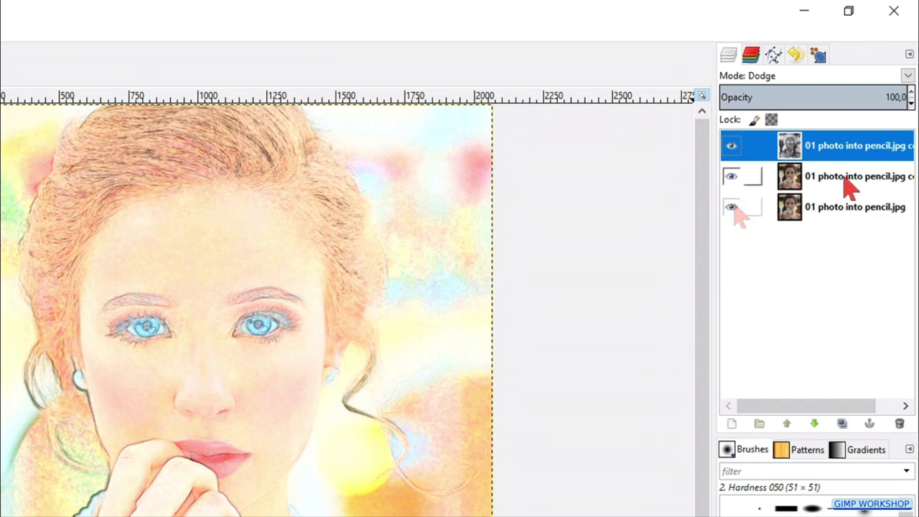
- Desaturate the middle photo copy using the Lightness shade of gray
{"action": "left_click", "coordinate": [851, 186]}
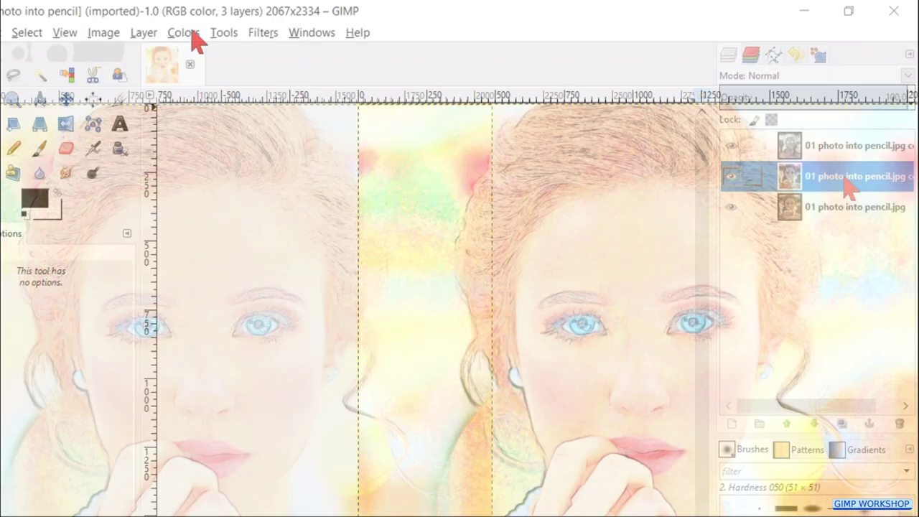
{"action": "left_click", "coordinate": [185, 33]}
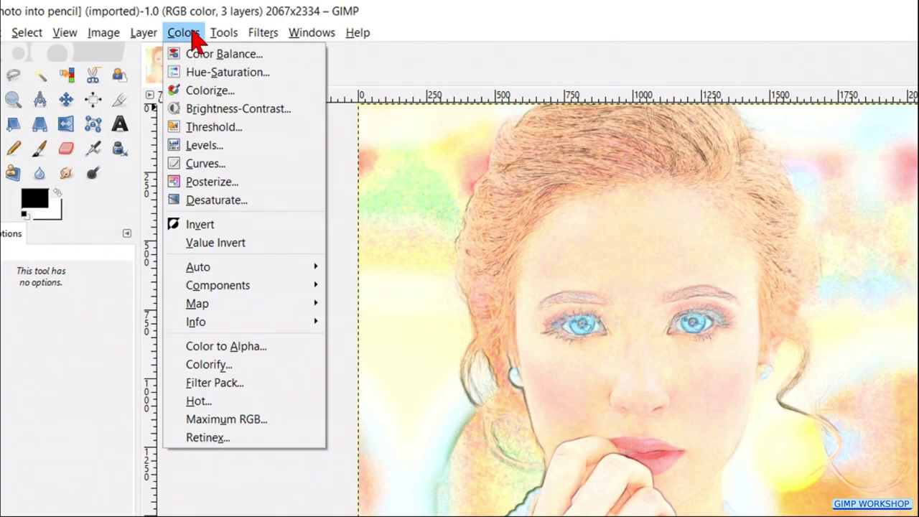
{"action": "left_click", "coordinate": [223, 202]}
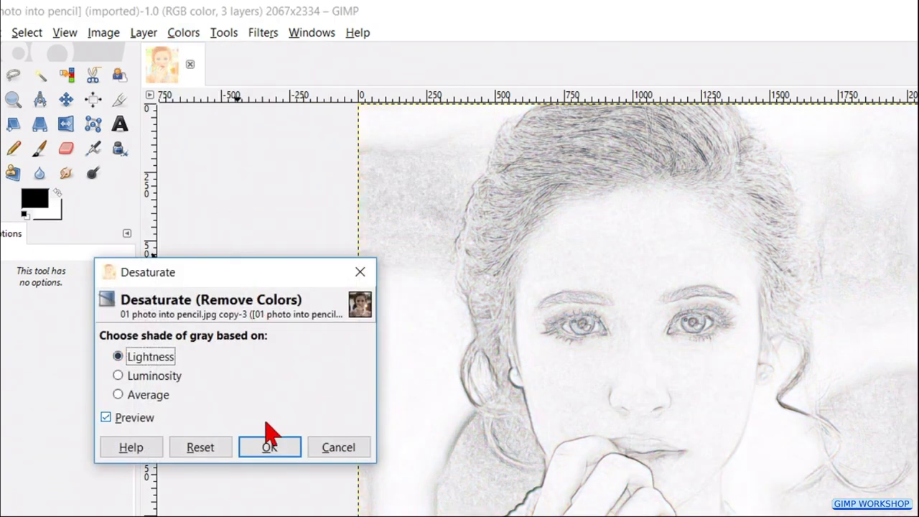
{"action": "left_click", "coordinate": [271, 449]}
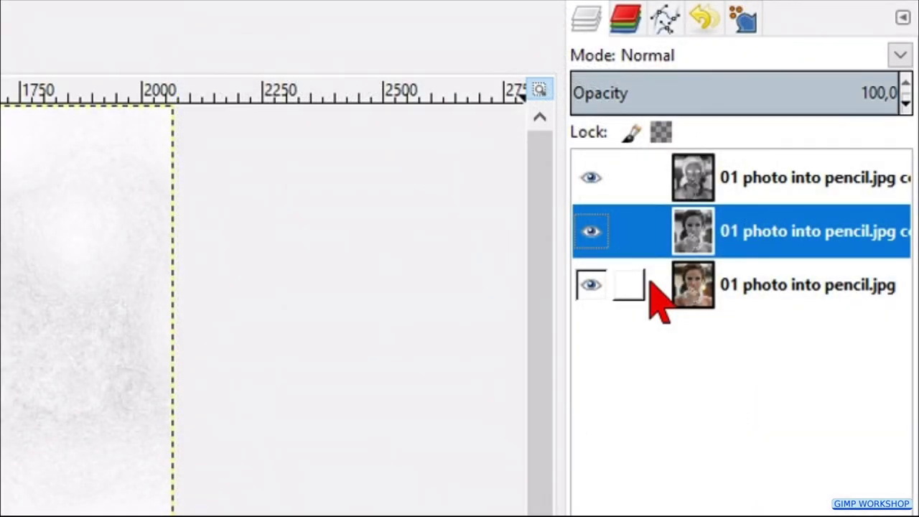
- Merge all visible layers into one, with the final layer expanded as necessary
{"action": "right_click", "coordinate": [649, 282]}
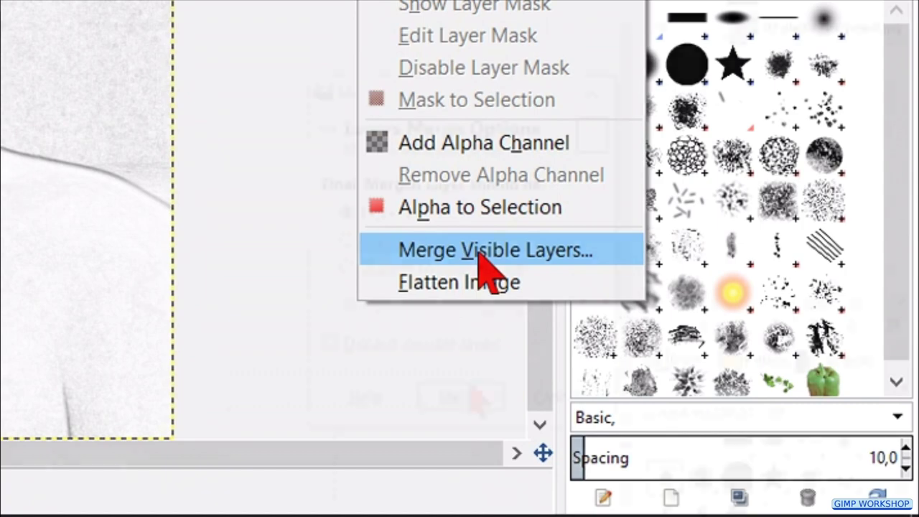
{"action": "left_click", "coordinate": [480, 252]}
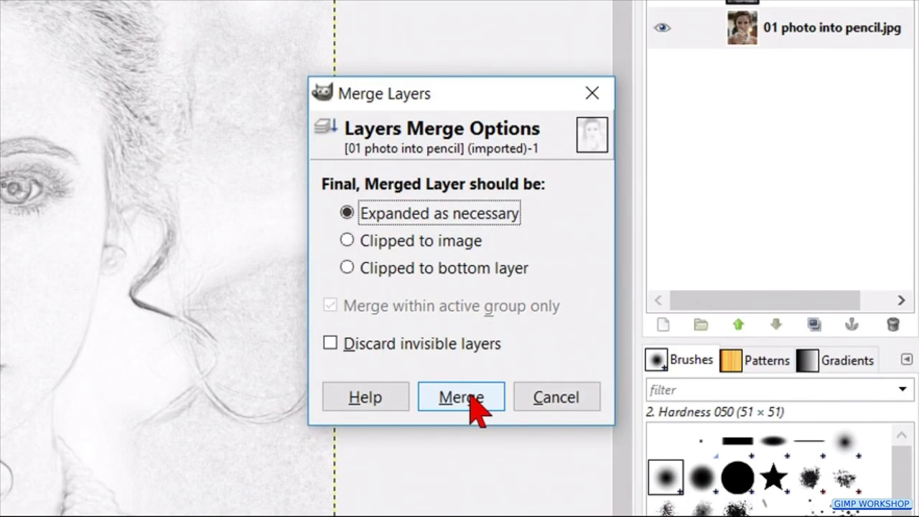
{"action": "left_click", "coordinate": [474, 402]}
- Darken the merged sketch with Curves by pulling the Value curve down to a point at about x 150, y 0
{"action": "left_click", "coordinate": [283, 51]}
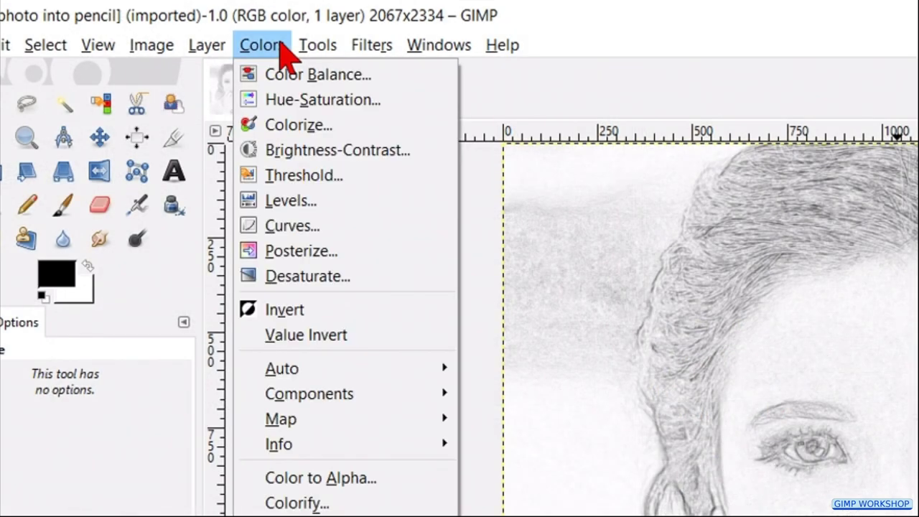
{"action": "left_click", "coordinate": [301, 237]}
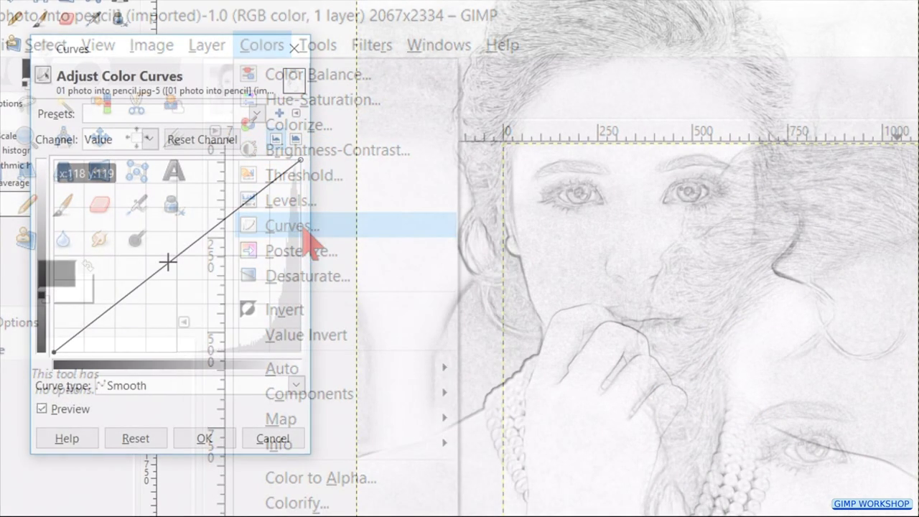
{"action": "left_click_drag", "start_coordinate": [217, 273], "coordinate": [199, 352]}
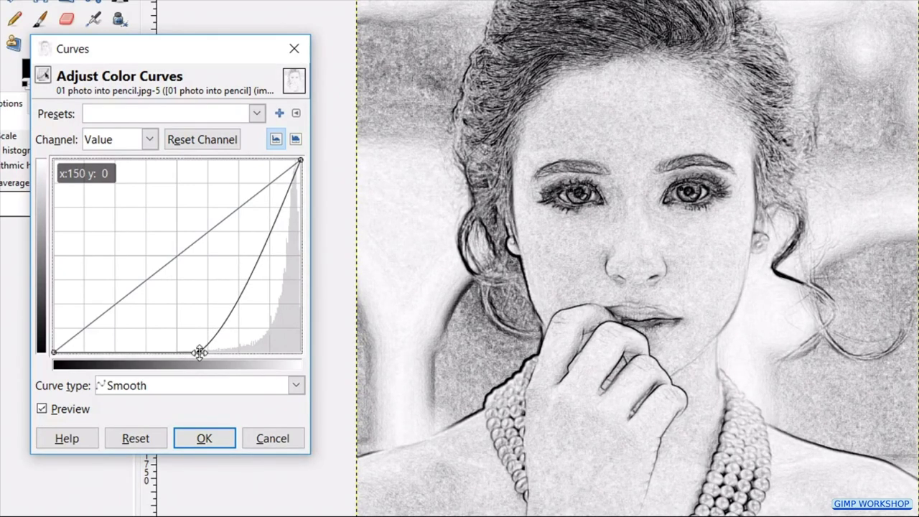
{"action": "left_click", "coordinate": [209, 439]}
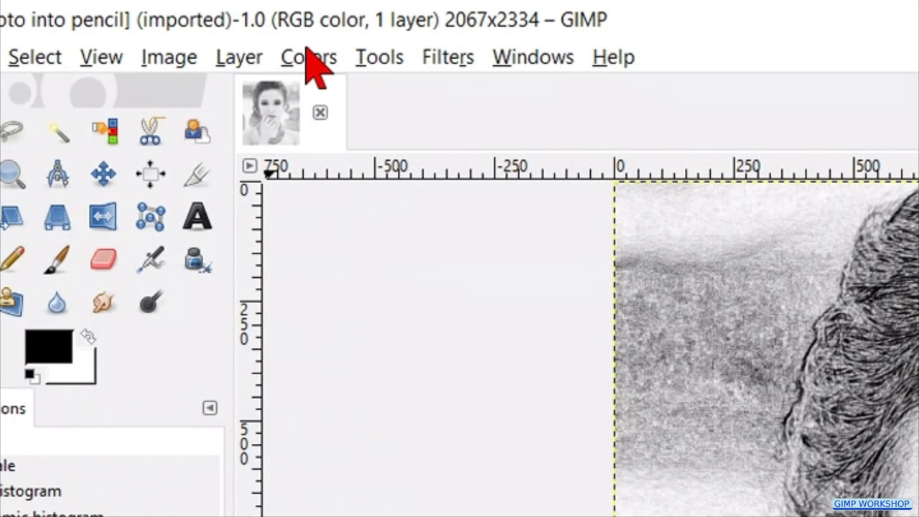
- Adjust the merged sketch with Brightness-Contrast, setting brightness to -30 and contrast to 40
{"action": "left_click", "coordinate": [309, 56]}
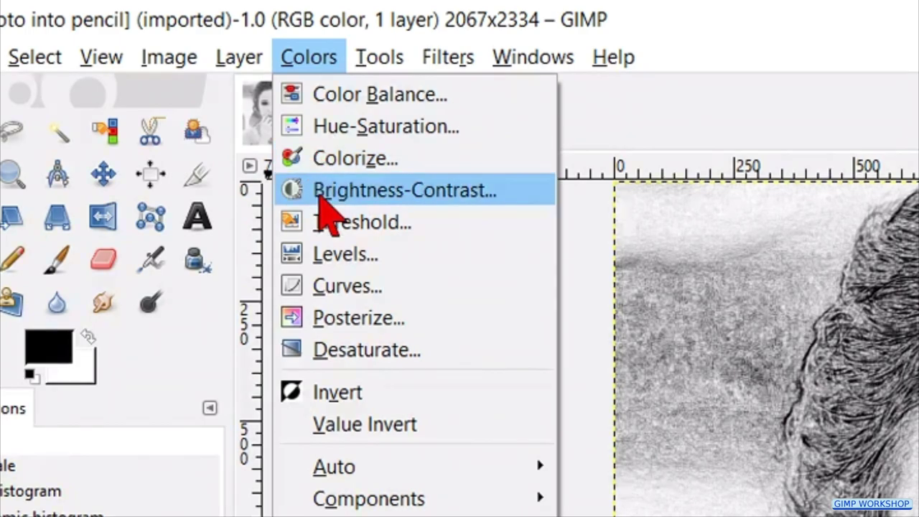
{"action": "left_click", "coordinate": [321, 197]}
{"action": "scroll", "coordinate": [174, 259], "scroll_direction": "down", "scroll_amount": 2}
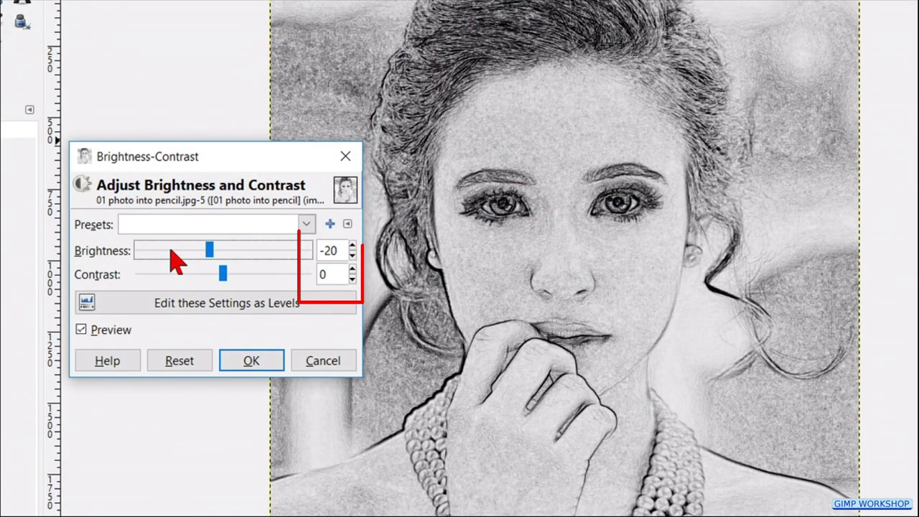
{"action": "scroll", "coordinate": [174, 259], "scroll_direction": "down", "scroll_amount": 1}
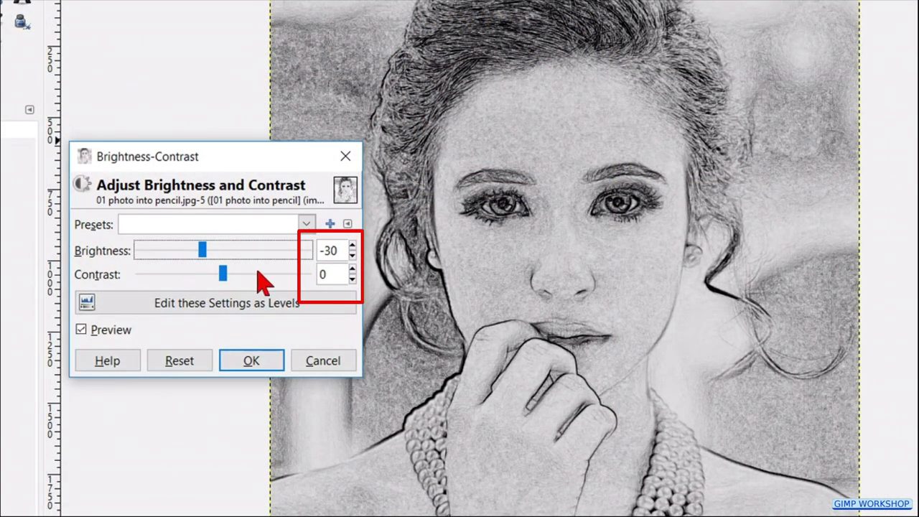
{"action": "scroll", "coordinate": [258, 273], "scroll_direction": "up", "scroll_amount": 1}
{"action": "scroll", "coordinate": [264, 283], "scroll_direction": "up", "scroll_amount": 3}
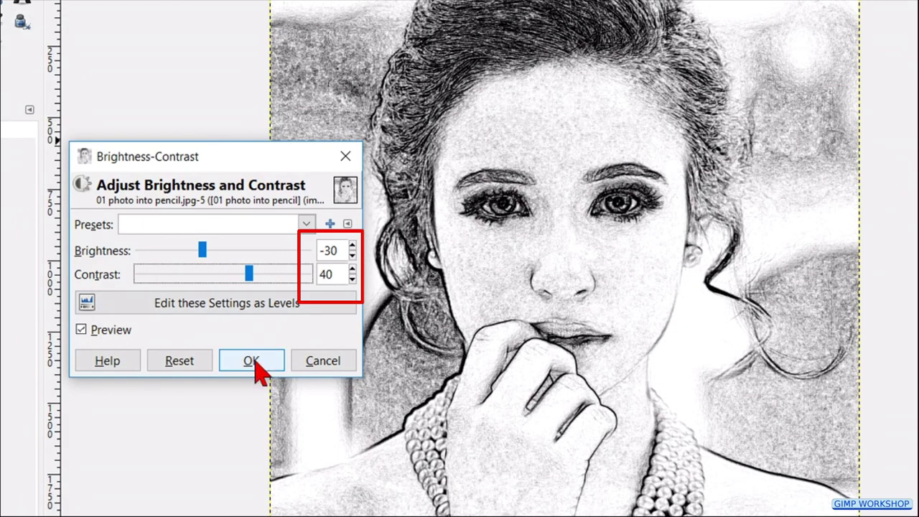
{"action": "left_click", "coordinate": [253, 362]}
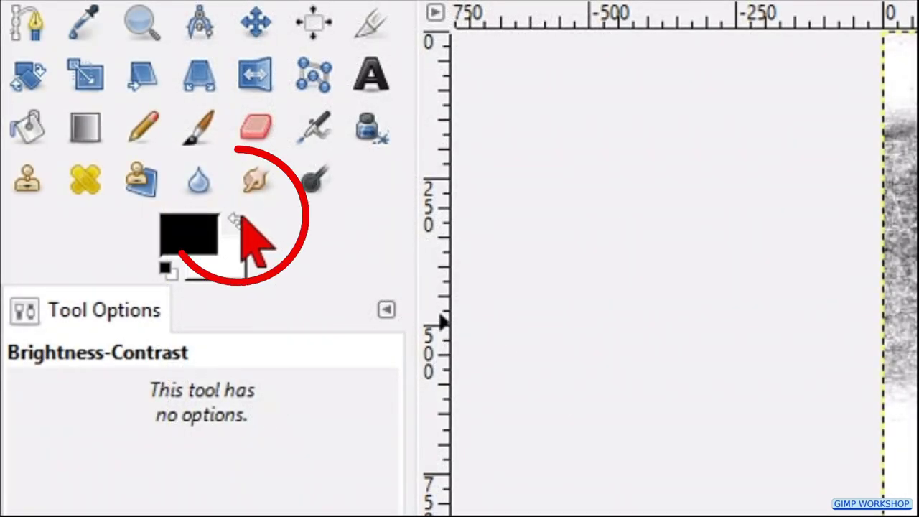
- Make white the foreground color, activate the Paintbrush and enlarge the brush size to about 126
{"action": "left_click", "coordinate": [232, 218]}
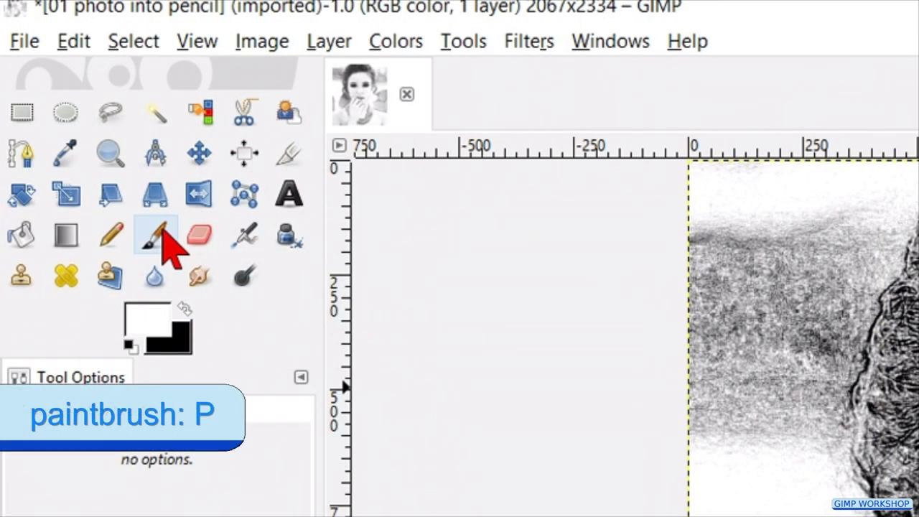
{"action": "left_click", "coordinate": [163, 231]}
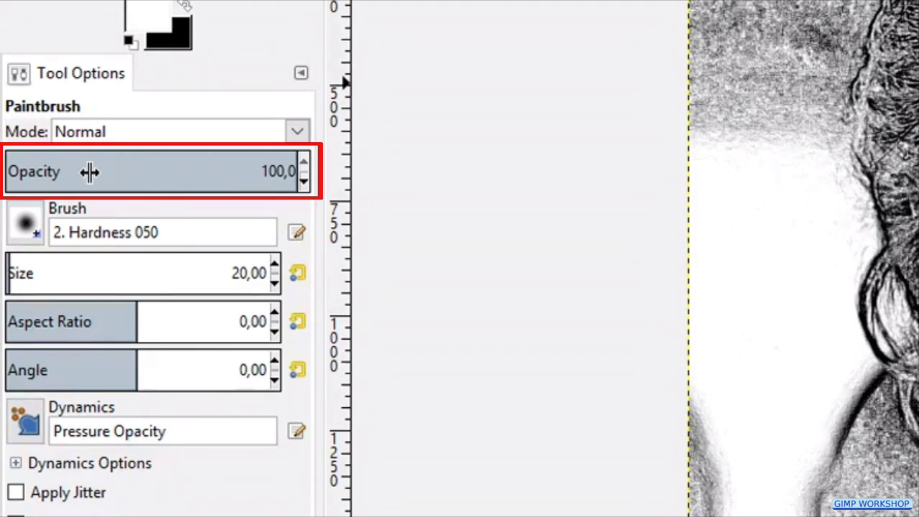
{"action": "left_click_drag", "start_coordinate": [58, 273], "coordinate": [39, 273]}
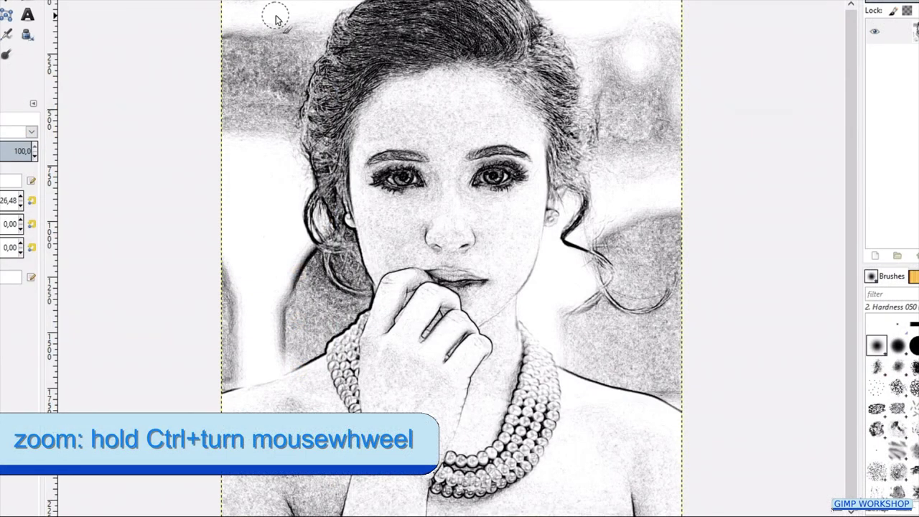
- Undo the white paint stroke that ran from the background into the hair
{"action": "scroll", "coordinate": [276, 19], "scroll_direction": "up", "scroll_amount": 1, "text": "ctrl"}
{"action": "scroll", "coordinate": [276, 19], "scroll_direction": "up", "scroll_amount": 1, "text": "ctrl"}
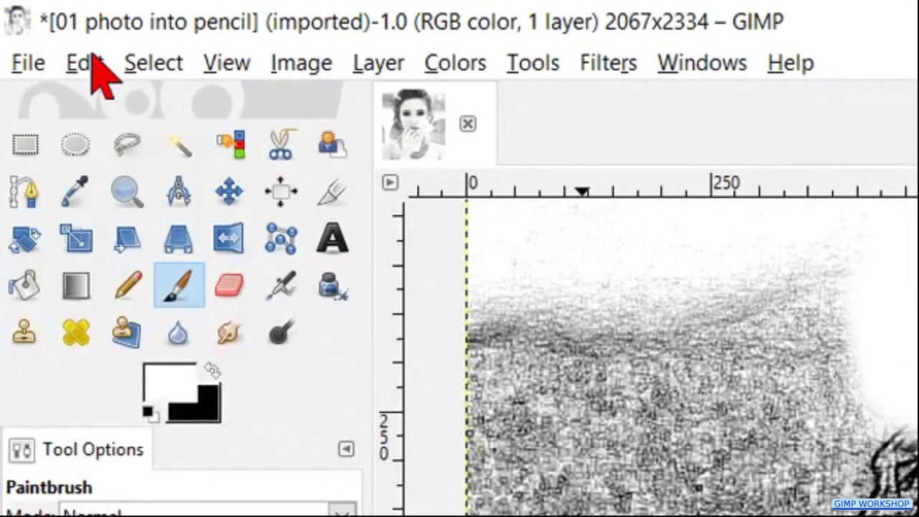
{"action": "left_click", "coordinate": [86, 63]}
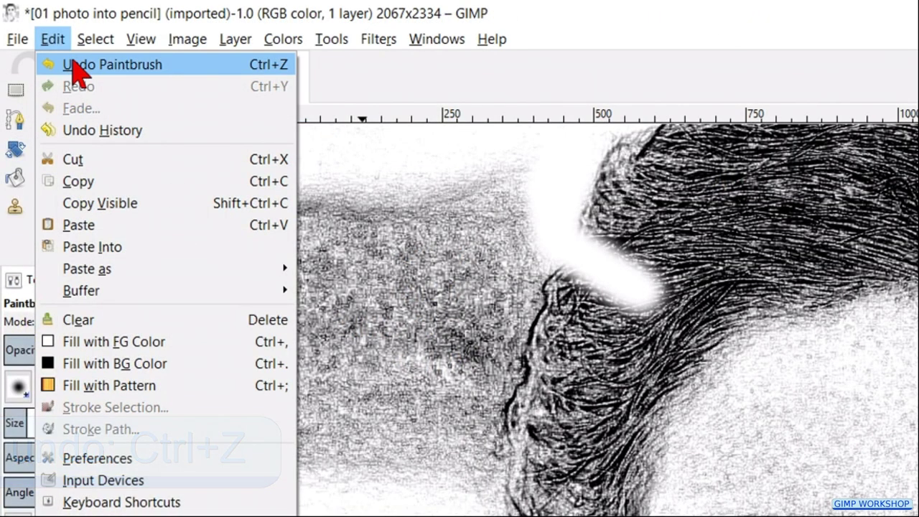
{"action": "left_click", "coordinate": [79, 66]}
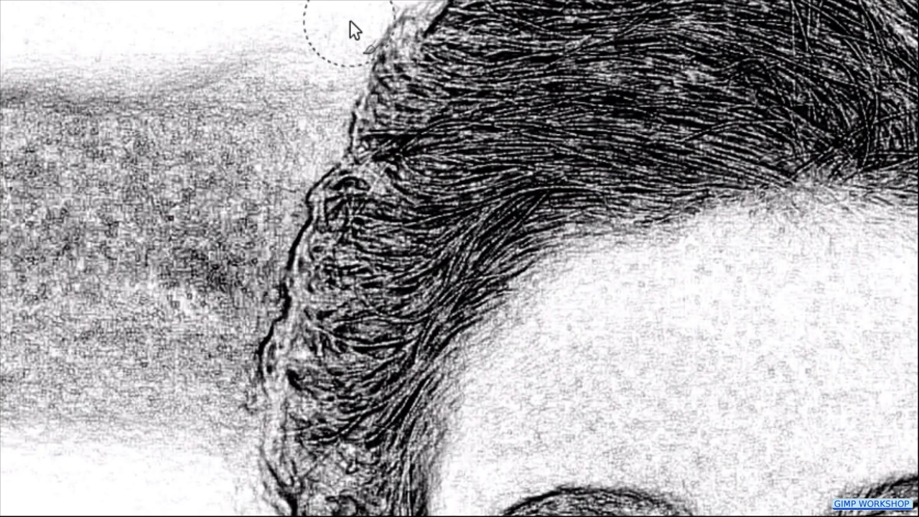
- Paint white along the outer edge of the hair on the picture's left to clear the adjoining background
{"action": "left_click_drag", "start_coordinate": [557, 170], "coordinate": [554, 217]}
{"action": "mouse_move", "coordinate": [321, 106]}
{"action": "left_mouse_down"}
{"action": "mouse_move", "coordinate": [319, 138]}
{"action": "mouse_move", "coordinate": [312, 133]}
{"action": "mouse_move", "coordinate": [323, 66]}
{"action": "mouse_move", "coordinate": [271, 132]}
{"action": "mouse_move", "coordinate": [300, 144]}
{"action": "mouse_move", "coordinate": [270, 195]}
{"action": "mouse_move", "coordinate": [290, 154]}
{"action": "mouse_move", "coordinate": [272, 193]}
{"action": "mouse_move", "coordinate": [282, 223]}
{"action": "mouse_move", "coordinate": [247, 273]}
{"action": "mouse_move", "coordinate": [240, 260]}
{"action": "mouse_move", "coordinate": [248, 301]}
{"action": "left_mouse_up"}
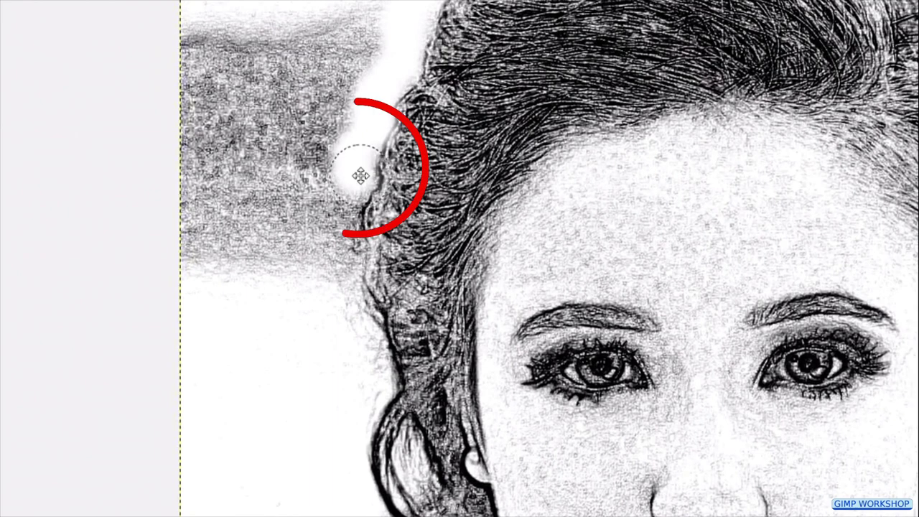
{"action": "mouse_move", "coordinate": [345, 194]}
{"action": "left_mouse_down"}
{"action": "mouse_move", "coordinate": [347, 244]}
{"action": "mouse_move", "coordinate": [338, 265]}
{"action": "mouse_move", "coordinate": [329, 255]}
{"action": "mouse_move", "coordinate": [326, 290]}
{"action": "mouse_move", "coordinate": [361, 351]}
{"action": "left_mouse_up"}
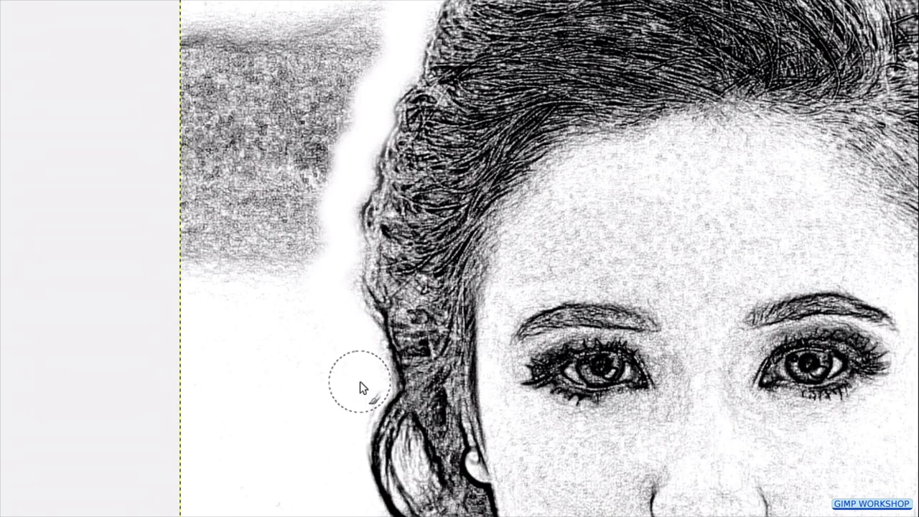
{"action": "scroll", "coordinate": [362, 387], "scroll_direction": "down", "scroll_amount": 3}
{"action": "scroll", "coordinate": [360, 379], "scroll_direction": "down", "scroll_amount": 3}
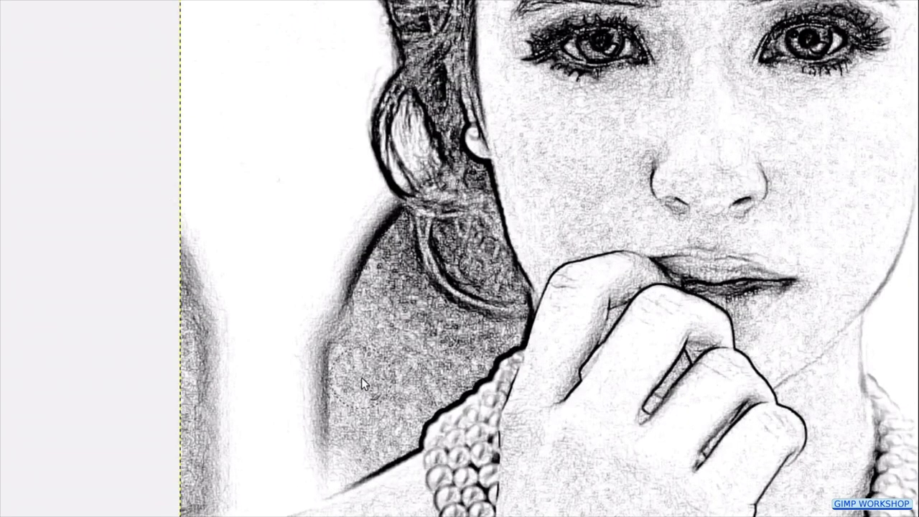
{"action": "scroll", "coordinate": [361, 380], "scroll_direction": "up", "scroll_amount": 3}
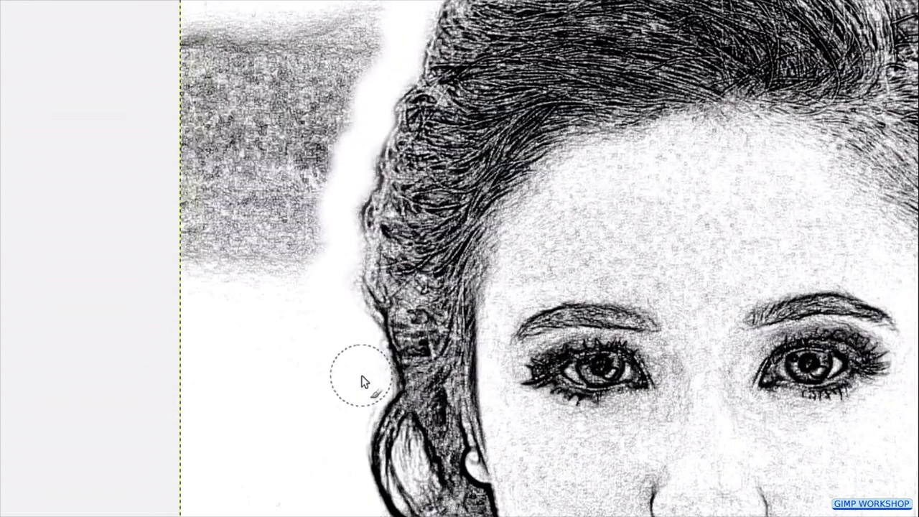
- Set the brush size to 127.48 and adjust the paintbrush opacity
{"action": "key", "text": "bracketright"}
{"action": "key", "text": "bracketright"}
{"action": "key", "text": "bracketright"}
{"action": "key", "text": "bracketright"}
{"action": "key", "text": "bracketright"}
{"action": "key", "text": "bracketright"}
{"action": "key", "text": "bracketright"}
{"action": "key", "text": "bracketright"}
{"action": "key", "text": "bracketright"}
{"action": "key", "text": "bracketright"}
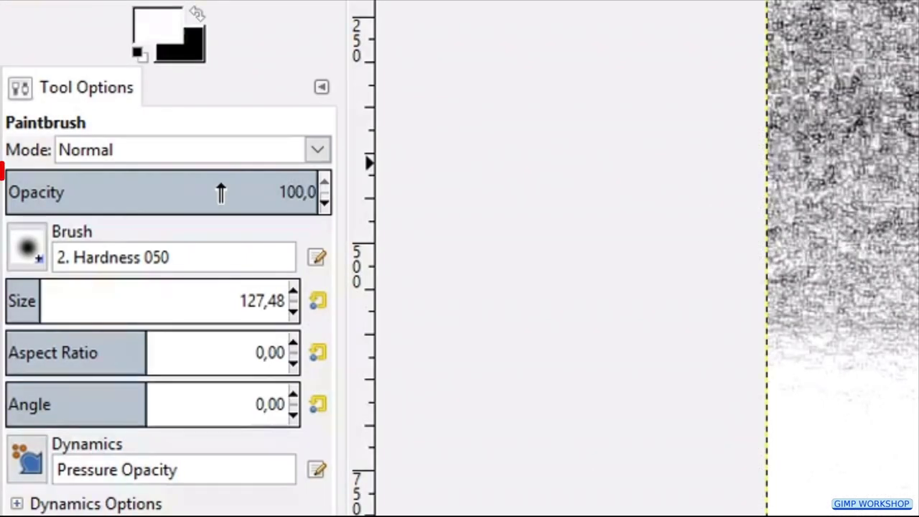
{"action": "mouse_move", "coordinate": [281, 187]}
{"action": "left_mouse_down"}
{"action": "mouse_move", "coordinate": [220, 193]}
{"action": "mouse_move", "coordinate": [247, 207]}
{"action": "left_mouse_up"}
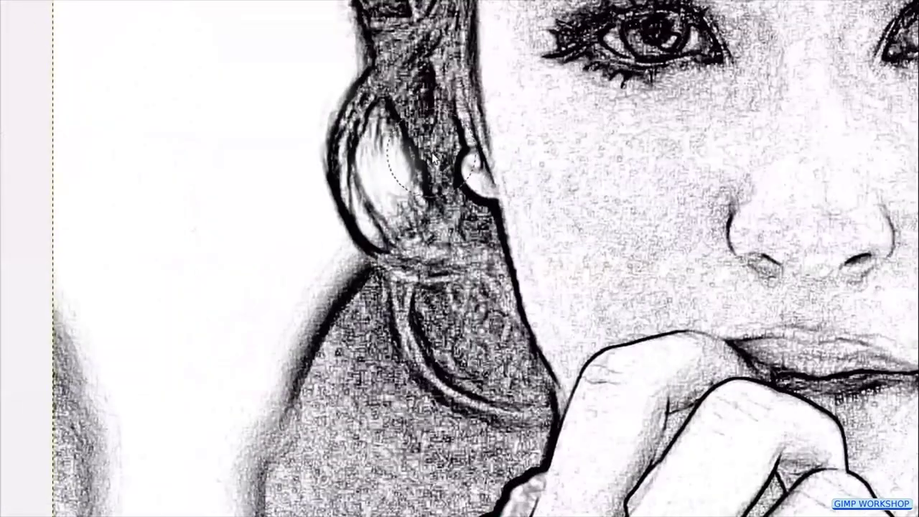
- Paint white inside the hair loops and over the background around the curl and above the shoulder on the picture's left
{"action": "mouse_move", "coordinate": [388, 133]}
{"action": "left_mouse_down"}
{"action": "mouse_move", "coordinate": [407, 215]}
{"action": "mouse_move", "coordinate": [474, 324]}
{"action": "mouse_move", "coordinate": [462, 339]}
{"action": "mouse_move", "coordinate": [503, 370]}
{"action": "left_mouse_up"}
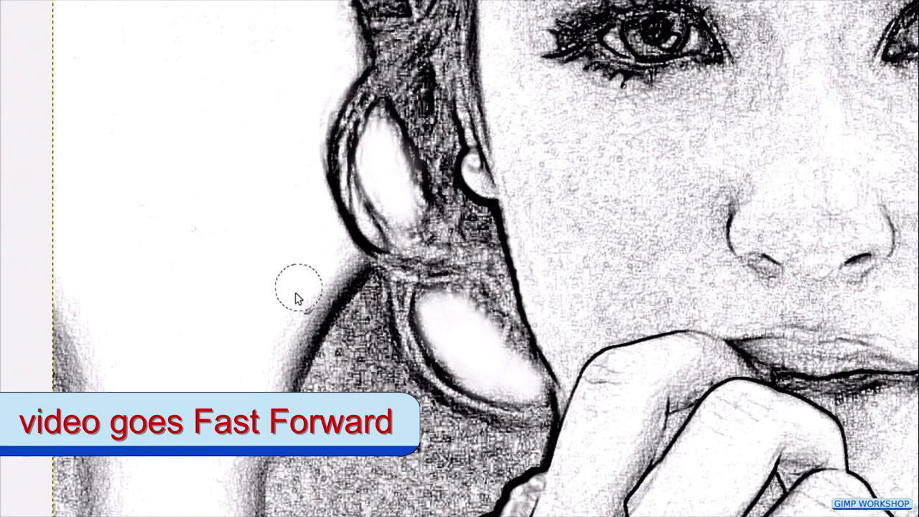
{"action": "mouse_move", "coordinate": [293, 332]}
{"action": "left_mouse_down"}
{"action": "mouse_move", "coordinate": [366, 316]}
{"action": "mouse_move", "coordinate": [336, 358]}
{"action": "mouse_move", "coordinate": [384, 363]}
{"action": "mouse_move", "coordinate": [479, 430]}
{"action": "left_mouse_up"}
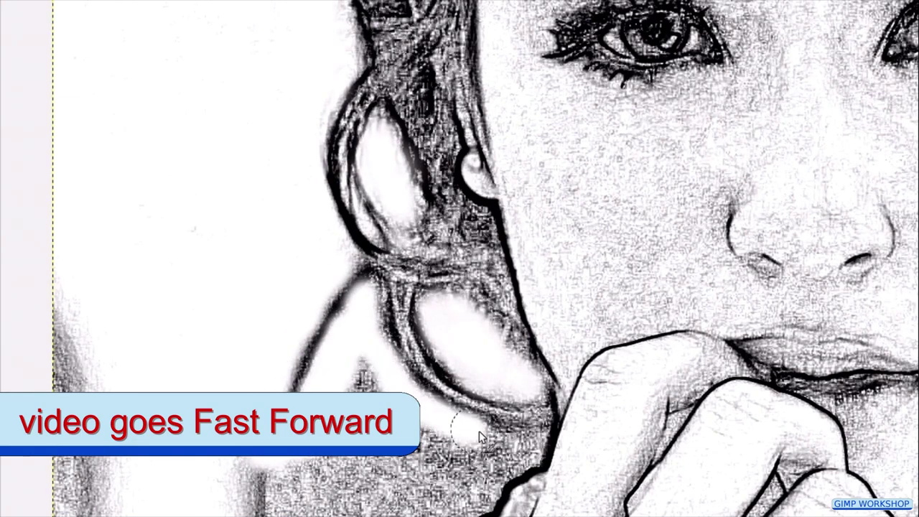
{"action": "mouse_move", "coordinate": [503, 459]}
{"action": "left_mouse_down"}
{"action": "mouse_move", "coordinate": [480, 492]}
{"action": "mouse_move", "coordinate": [661, 207]}
{"action": "left_mouse_up"}
{"action": "mouse_move", "coordinate": [639, 227]}
{"action": "left_mouse_down"}
{"action": "mouse_move", "coordinate": [463, 364]}
{"action": "mouse_move", "coordinate": [259, 434]}
{"action": "left_mouse_up"}
{"action": "mouse_move", "coordinate": [572, 204]}
{"action": "left_mouse_down"}
{"action": "mouse_move", "coordinate": [351, 140]}
{"action": "mouse_move", "coordinate": [532, 104]}
{"action": "mouse_move", "coordinate": [488, 275]}
{"action": "mouse_move", "coordinate": [252, 185]}
{"action": "left_mouse_up"}
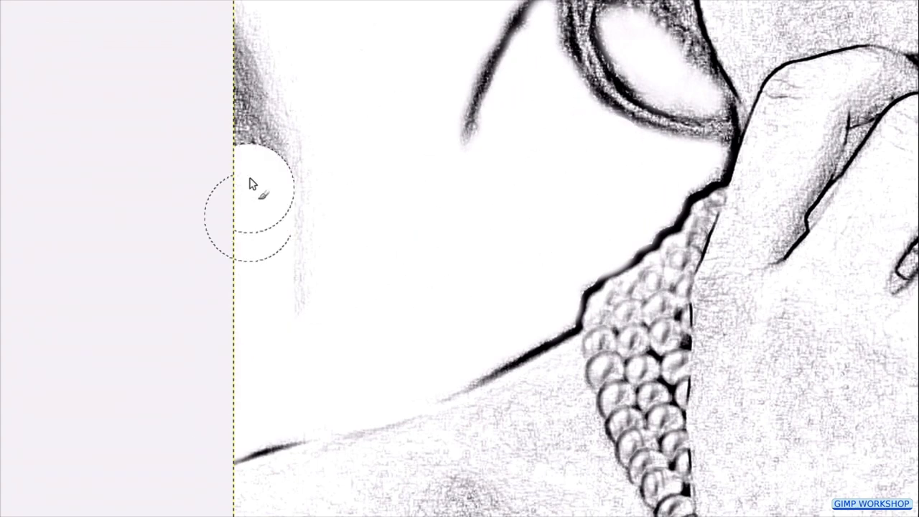
- Paint the remaining textured background beside the hair white in the upper part of the picture
{"action": "scroll", "coordinate": [269, 230], "scroll_direction": "up", "scroll_amount": 8}
{"action": "mouse_move", "coordinate": [281, 149]}
{"action": "left_mouse_down"}
{"action": "mouse_move", "coordinate": [455, 170]}
{"action": "mouse_move", "coordinate": [453, 349]}
{"action": "left_mouse_up"}
{"action": "left_click_drag", "start_coordinate": [389, 179], "coordinate": [376, 427]}
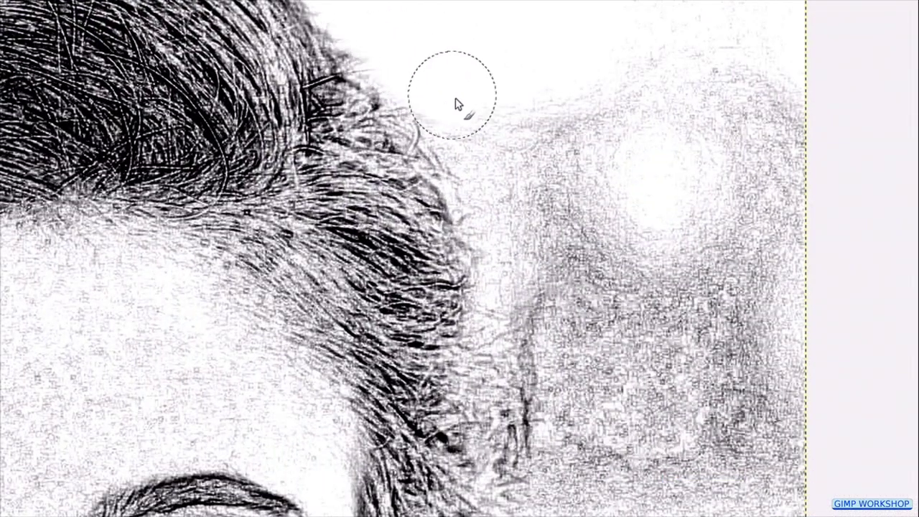
- Paint white down the outer edge of the hair on the picture's right to separate it from the background
{"action": "mouse_move", "coordinate": [455, 99]}
{"action": "left_mouse_down"}
{"action": "mouse_move", "coordinate": [505, 218]}
{"action": "mouse_move", "coordinate": [509, 369]}
{"action": "left_mouse_up"}
{"action": "left_click_drag", "start_coordinate": [509, 369], "coordinate": [522, 501]}
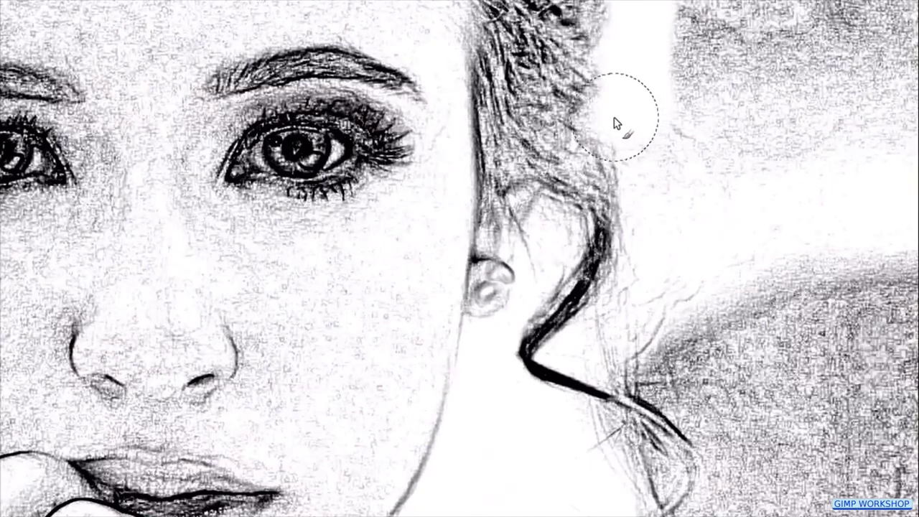
{"action": "left_click_drag", "start_coordinate": [613, 117], "coordinate": [616, 148]}
- Reduce the brush size and paint white around and inside the loose curls on the picture's right
{"action": "key", "text": "bracketleft"}
{"action": "mouse_move", "coordinate": [641, 267]}
{"action": "left_mouse_down"}
{"action": "mouse_move", "coordinate": [611, 335]}
{"action": "mouse_move", "coordinate": [692, 389]}
{"action": "left_mouse_up"}
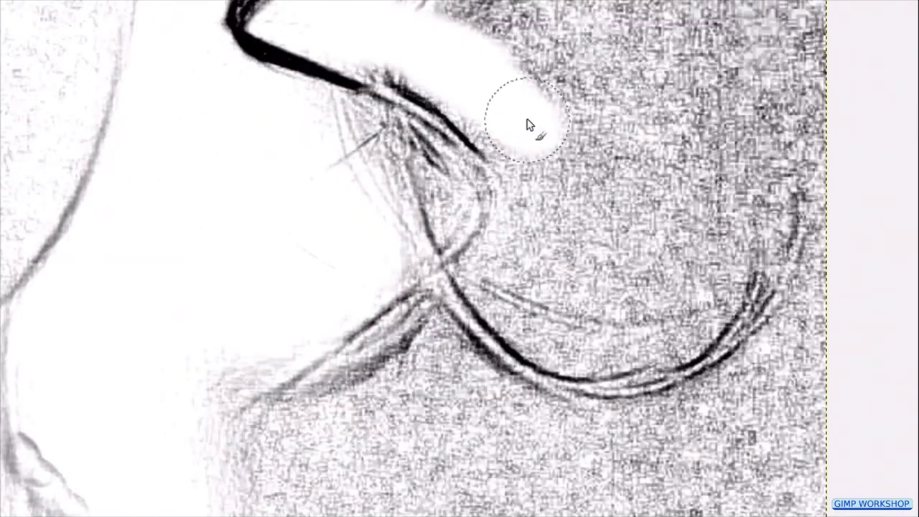
{"action": "mouse_move", "coordinate": [525, 119]}
{"action": "left_mouse_down"}
{"action": "mouse_move", "coordinate": [501, 106]}
{"action": "mouse_move", "coordinate": [525, 260]}
{"action": "mouse_move", "coordinate": [522, 309]}
{"action": "mouse_move", "coordinate": [663, 332]}
{"action": "mouse_move", "coordinate": [780, 244]}
{"action": "mouse_move", "coordinate": [694, 415]}
{"action": "mouse_move", "coordinate": [430, 343]}
{"action": "mouse_move", "coordinate": [553, 420]}
{"action": "mouse_move", "coordinate": [438, 368]}
{"action": "mouse_move", "coordinate": [334, 231]}
{"action": "left_mouse_up"}
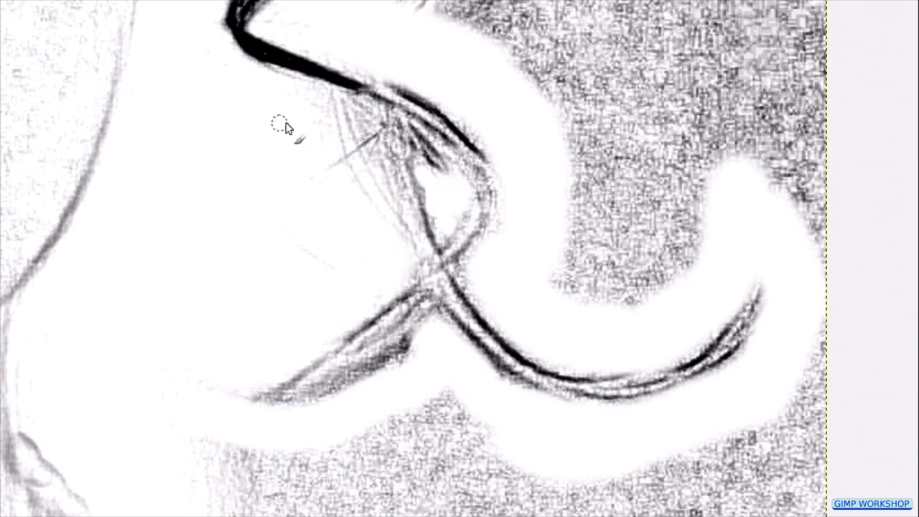
- Paint the background white above the shoulder and along the edge on the picture's right
{"action": "scroll", "coordinate": [158, 87], "scroll_direction": "down", "scroll_amount": 5}
{"action": "scroll", "coordinate": [316, 405], "scroll_direction": "down", "scroll_amount": 5}
{"action": "scroll", "coordinate": [316, 406], "scroll_direction": "right", "scroll_amount": 4}
{"action": "mouse_move", "coordinate": [168, 176]}
{"action": "left_mouse_down"}
{"action": "mouse_move", "coordinate": [436, 261]}
{"action": "mouse_move", "coordinate": [754, 388]}
{"action": "left_mouse_up"}
{"action": "mouse_move", "coordinate": [652, 277]}
{"action": "left_mouse_down"}
{"action": "mouse_move", "coordinate": [532, 180]}
{"action": "mouse_move", "coordinate": [328, 127]}
{"action": "left_mouse_up"}
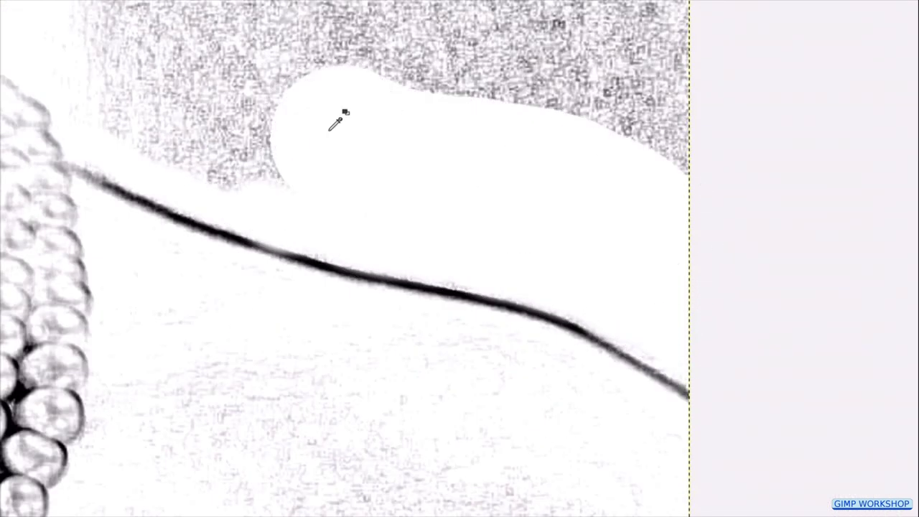
{"action": "scroll", "coordinate": [328, 128], "scroll_direction": "down", "scroll_amount": 3}
{"action": "mouse_move", "coordinate": [355, 388]}
{"action": "left_mouse_down"}
{"action": "mouse_move", "coordinate": [532, 418]}
{"action": "mouse_move", "coordinate": [558, 311]}
{"action": "mouse_move", "coordinate": [505, 227]}
{"action": "mouse_move", "coordinate": [449, 217]}
{"action": "mouse_move", "coordinate": [490, 209]}
{"action": "mouse_move", "coordinate": [476, 92]}
{"action": "left_mouse_up"}
- Paint white over the forehead, nose bridge and cheeks to remove the grainy skin texture
{"action": "scroll", "coordinate": [451, 217], "scroll_direction": "up", "scroll_amount": 2}
{"action": "scroll", "coordinate": [657, 268], "scroll_direction": "down", "scroll_amount": 2}
{"action": "scroll", "coordinate": [462, 52], "scroll_direction": "up", "scroll_amount": 2}
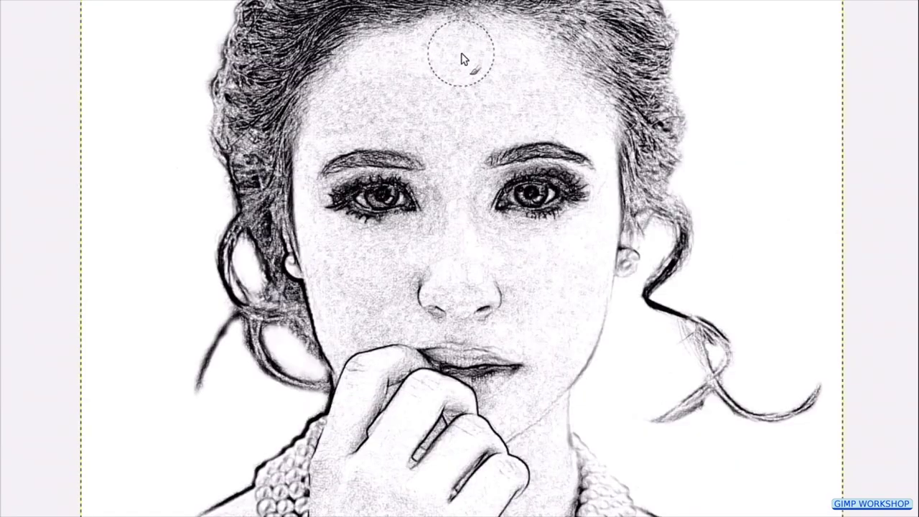
{"action": "mouse_move", "coordinate": [462, 52]}
{"action": "left_mouse_down"}
{"action": "mouse_move", "coordinate": [303, 109]}
{"action": "mouse_move", "coordinate": [524, 60]}
{"action": "mouse_move", "coordinate": [624, 152]}
{"action": "mouse_move", "coordinate": [510, 134]}
{"action": "mouse_move", "coordinate": [342, 154]}
{"action": "mouse_move", "coordinate": [401, 127]}
{"action": "mouse_move", "coordinate": [466, 168]}
{"action": "mouse_move", "coordinate": [503, 161]}
{"action": "mouse_move", "coordinate": [440, 190]}
{"action": "mouse_move", "coordinate": [463, 357]}
{"action": "mouse_move", "coordinate": [524, 339]}
{"action": "mouse_move", "coordinate": [570, 408]}
{"action": "mouse_move", "coordinate": [656, 295]}
{"action": "mouse_move", "coordinate": [311, 330]}
{"action": "left_mouse_up"}
{"action": "left_click_drag", "start_coordinate": [364, 372], "coordinate": [341, 423]}
{"action": "scroll", "coordinate": [471, 445], "scroll_direction": "up", "scroll_amount": 2}
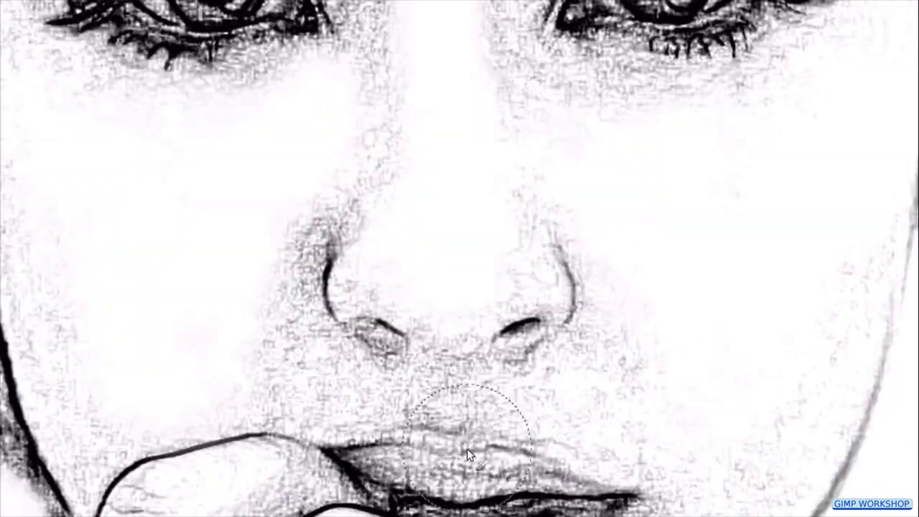
- Lighten the skin around the nose, mouth and chin, using a smaller brush between the nose and upper lip
{"action": "left_click_drag", "start_coordinate": [472, 431], "coordinate": [491, 178]}
{"action": "mouse_move", "coordinate": [621, 79]}
{"action": "left_mouse_down"}
{"action": "mouse_move", "coordinate": [669, 158]}
{"action": "mouse_move", "coordinate": [634, 328]}
{"action": "mouse_move", "coordinate": [564, 352]}
{"action": "left_mouse_up"}
{"action": "mouse_move", "coordinate": [315, 124]}
{"action": "left_mouse_down"}
{"action": "mouse_move", "coordinate": [177, 103]}
{"action": "mouse_move", "coordinate": [219, 159]}
{"action": "left_mouse_up"}
{"action": "key", "text": "["}
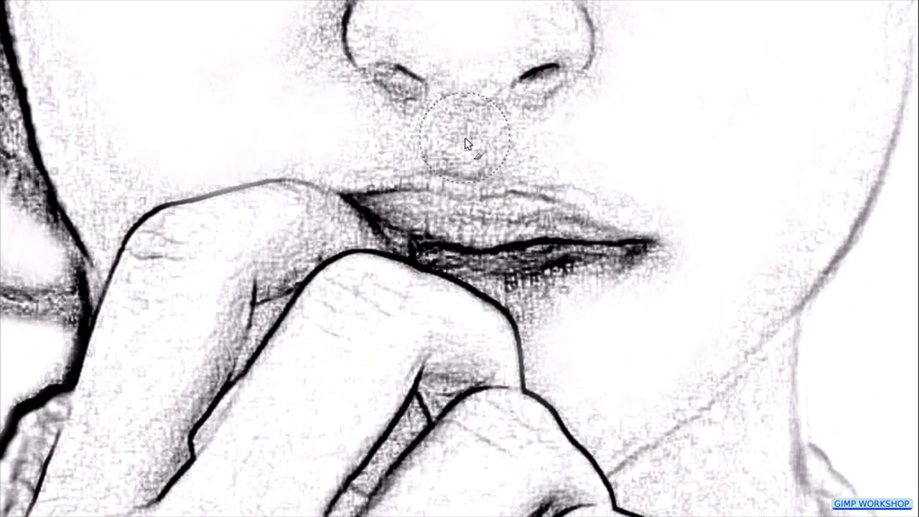
{"action": "left_click_drag", "start_coordinate": [467, 139], "coordinate": [461, 157]}
- Paint white over the grainy texture on the chin, hand, forearm and neck, enlarging the brush for the broader areas
{"action": "scroll", "coordinate": [494, 321], "scroll_direction": "down", "scroll_amount": 2}
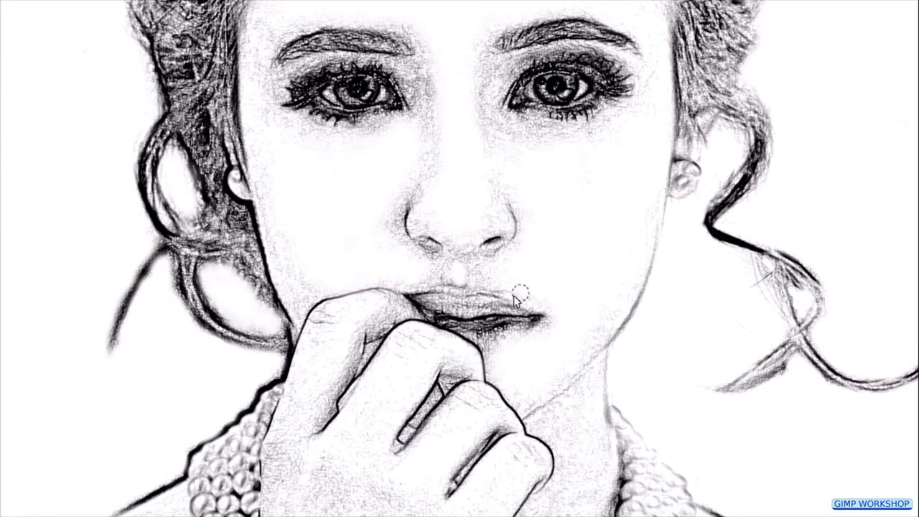
{"action": "left_click_drag", "start_coordinate": [489, 381], "coordinate": [423, 31]}
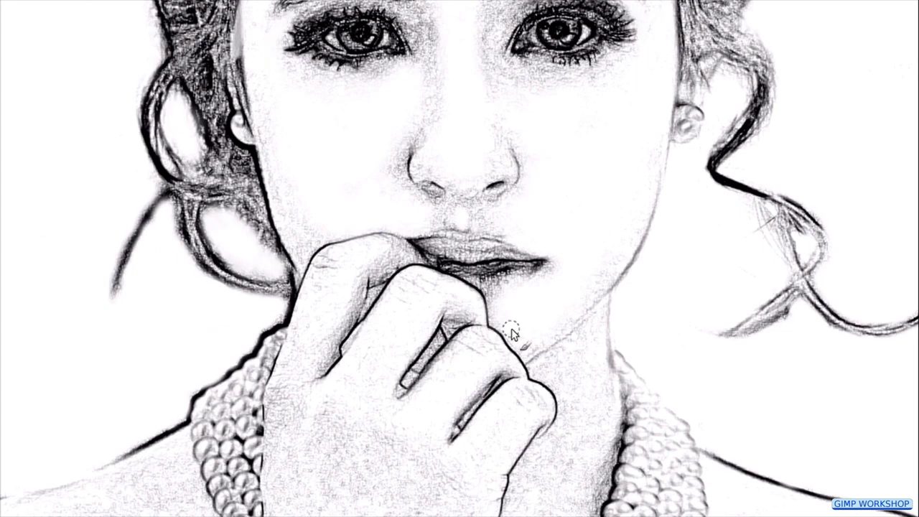
{"action": "left_click_drag", "start_coordinate": [338, 471], "coordinate": [426, 167]}
{"action": "key", "text": "]"}
{"action": "mouse_move", "coordinate": [377, 224]}
{"action": "left_mouse_down"}
{"action": "mouse_move", "coordinate": [388, 312]}
{"action": "mouse_move", "coordinate": [506, 204]}
{"action": "mouse_move", "coordinate": [439, 320]}
{"action": "mouse_move", "coordinate": [377, 260]}
{"action": "mouse_move", "coordinate": [361, 323]}
{"action": "left_mouse_up"}
{"action": "mouse_move", "coordinate": [677, 63]}
{"action": "left_mouse_down"}
{"action": "mouse_move", "coordinate": [641, 239]}
{"action": "mouse_move", "coordinate": [665, 55]}
{"action": "left_mouse_up"}
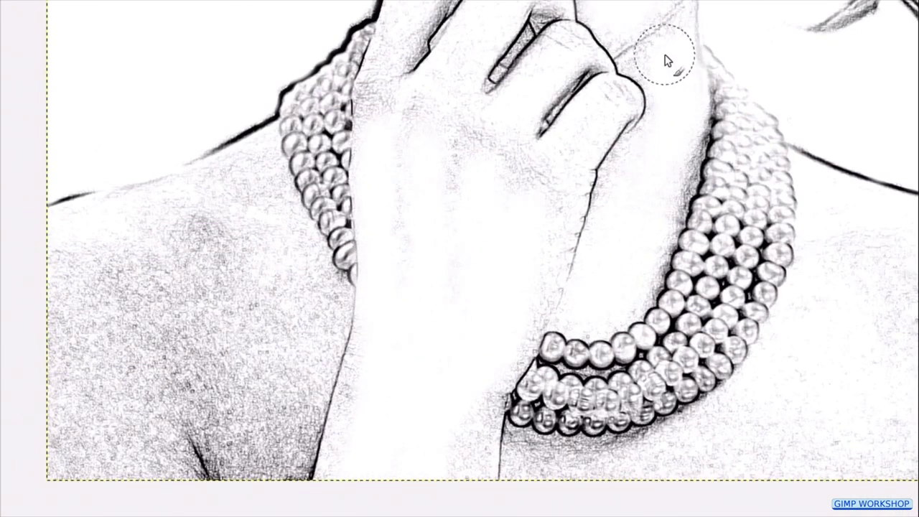
- Paint white over the grainy texture on the chest and both shoulders
{"action": "left_click_drag", "start_coordinate": [878, 365], "coordinate": [586, 325]}
{"action": "mouse_move", "coordinate": [730, 256]}
{"action": "left_mouse_down"}
{"action": "mouse_move", "coordinate": [681, 273]}
{"action": "mouse_move", "coordinate": [419, 230]}
{"action": "mouse_move", "coordinate": [385, 143]}
{"action": "mouse_move", "coordinate": [226, 335]}
{"action": "mouse_move", "coordinate": [326, 238]}
{"action": "mouse_move", "coordinate": [343, 410]}
{"action": "mouse_move", "coordinate": [337, 359]}
{"action": "left_mouse_up"}
{"action": "scroll", "coordinate": [313, 448], "scroll_direction": "left", "scroll_amount": 13}
{"action": "scroll", "coordinate": [313, 448], "scroll_direction": "down", "scroll_amount": 1}
{"action": "key", "text": "ctrl+shift+j"}
{"action": "key", "text": "1"}
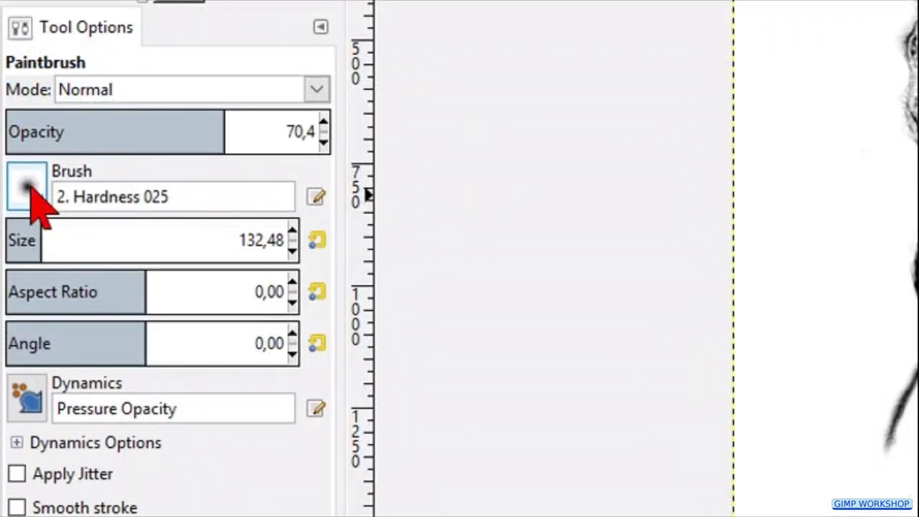
- Set the Paintbrush to brush 2. Hardness 075 with opacity 100 and size 7
{"action": "left_click", "coordinate": [28, 187]}
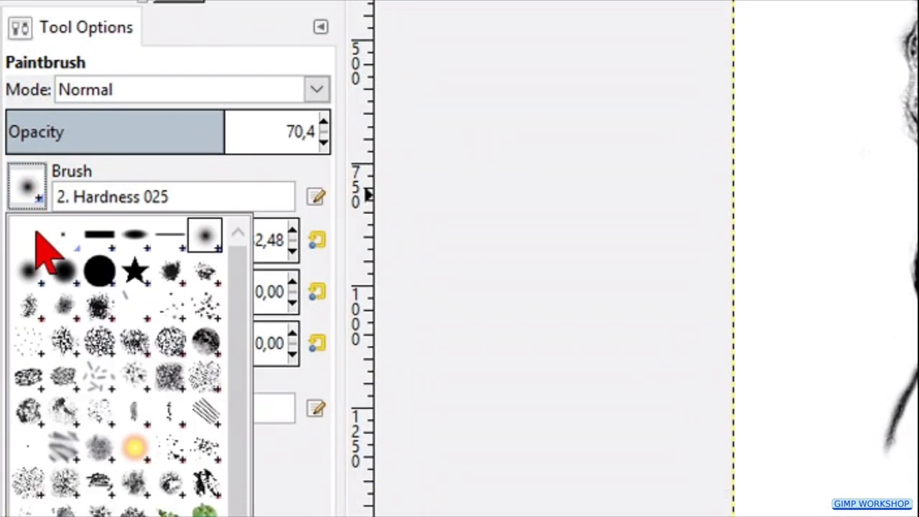
{"action": "left_click", "coordinate": [63, 272]}
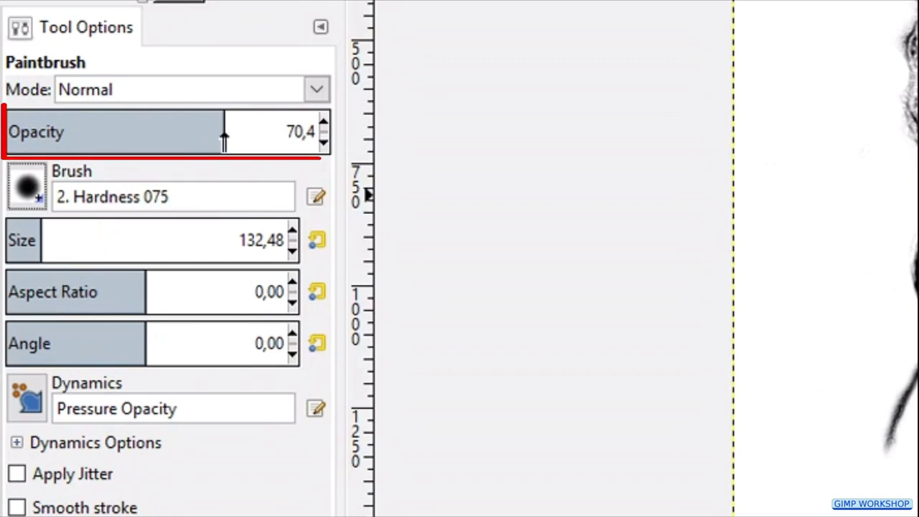
{"action": "left_click_drag", "start_coordinate": [226, 136], "coordinate": [332, 133]}
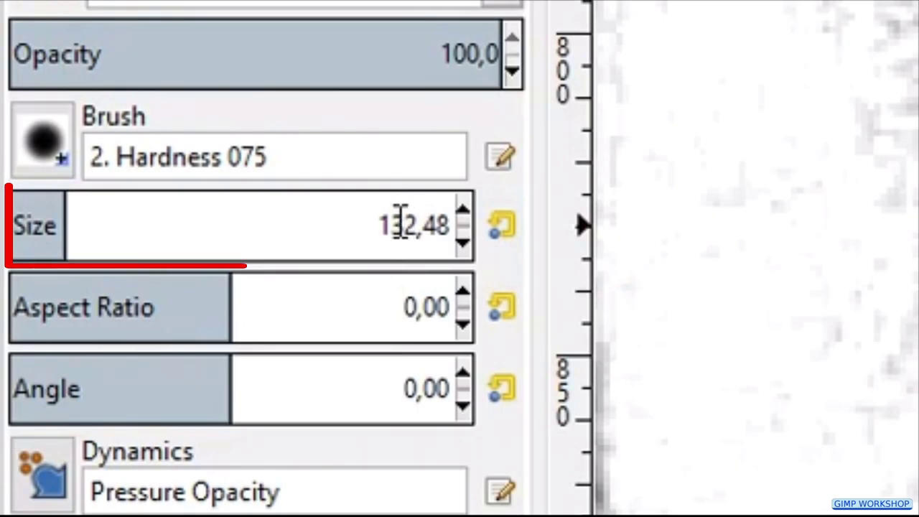
{"action": "double_click", "coordinate": [252, 233]}
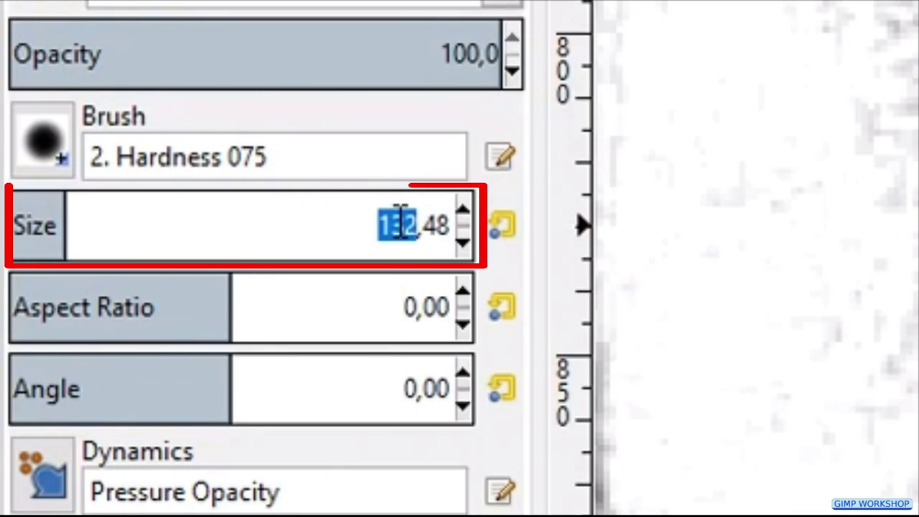
{"action": "type", "text": "7"}
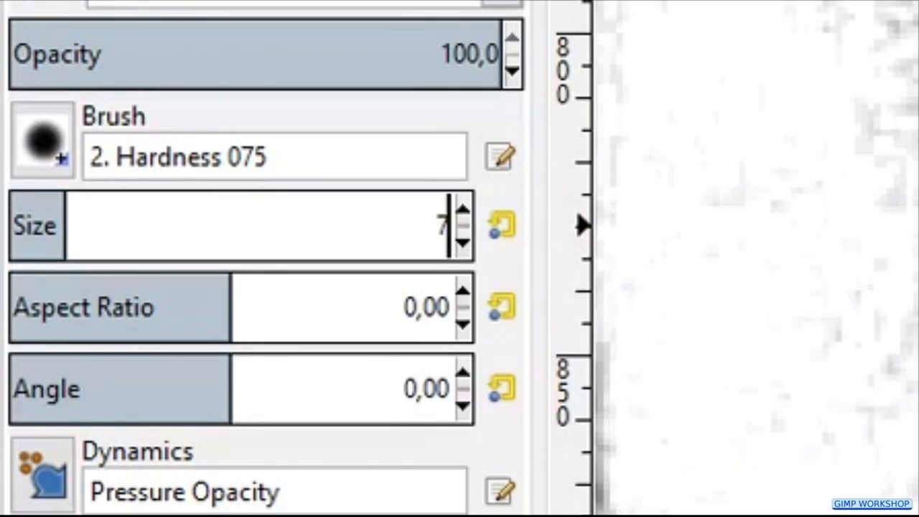
{"action": "key", "text": "Return"}
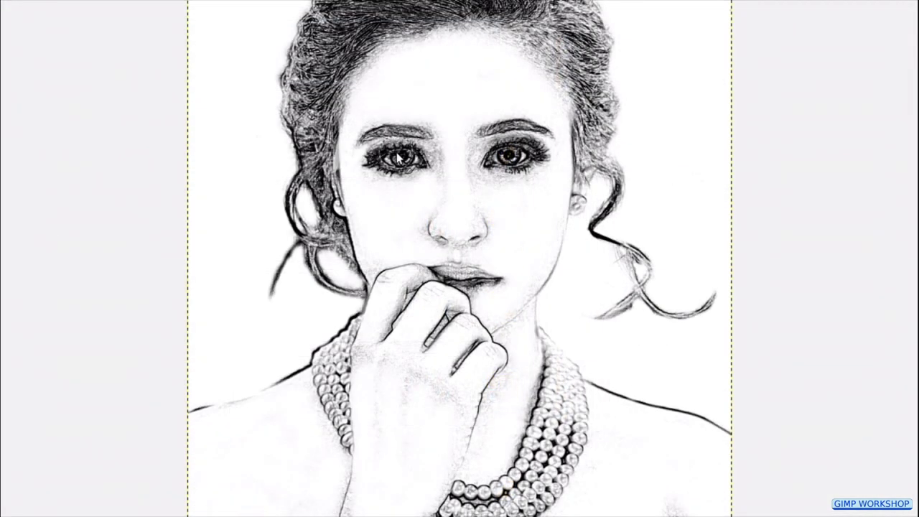
- Bring the eye on the picture's left into close view for fine retouching
{"action": "scroll", "coordinate": [398, 158], "scroll_direction": "up", "scroll_amount": 1}
{"action": "key", "text": "plus"}
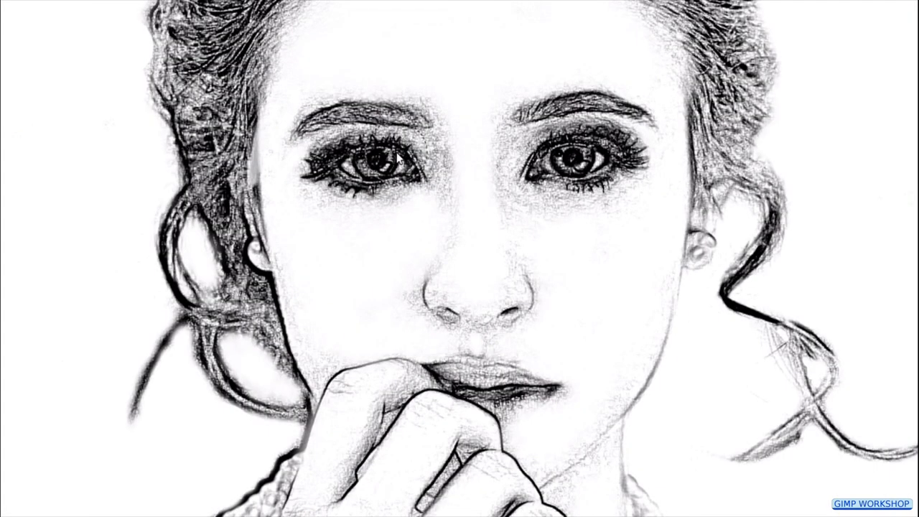
{"action": "key", "text": "plus"}
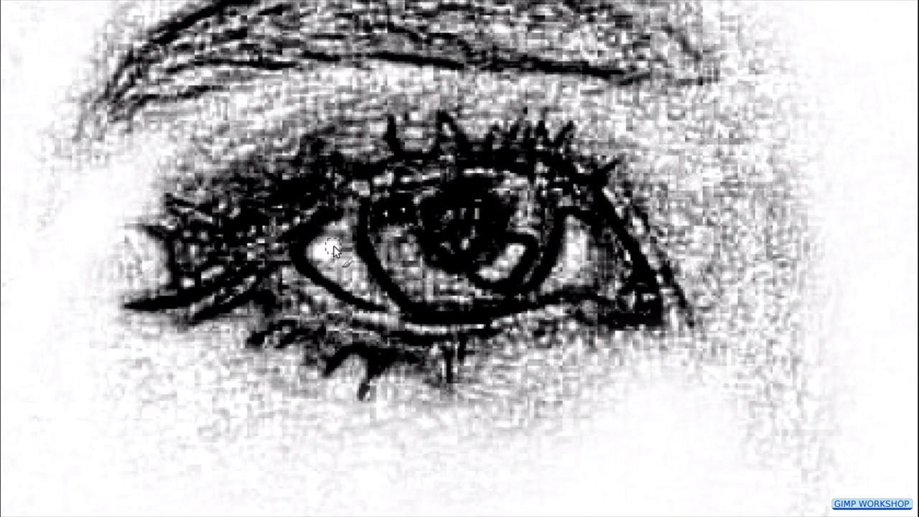